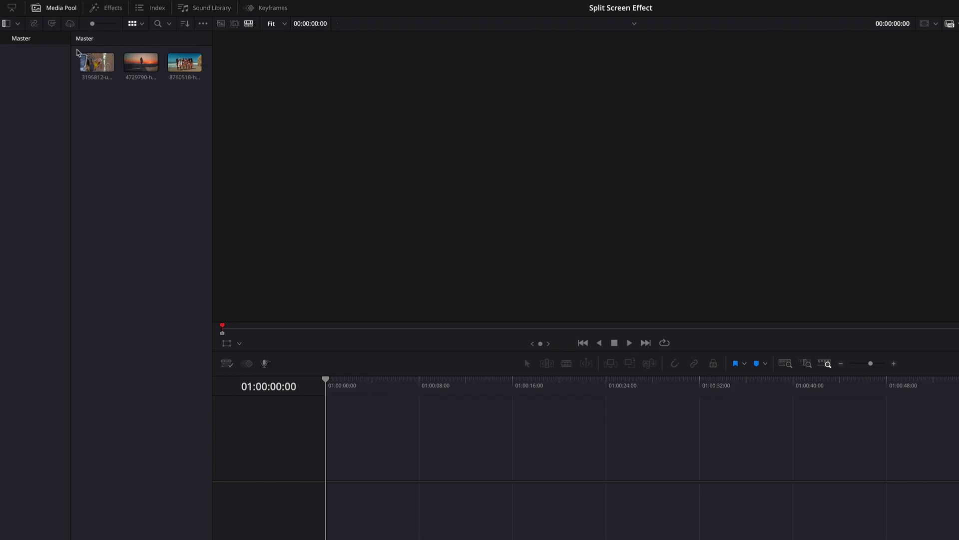
- Place a Fusion Composition from the Effects library at the start of the Video 1 track
click(62, 8)
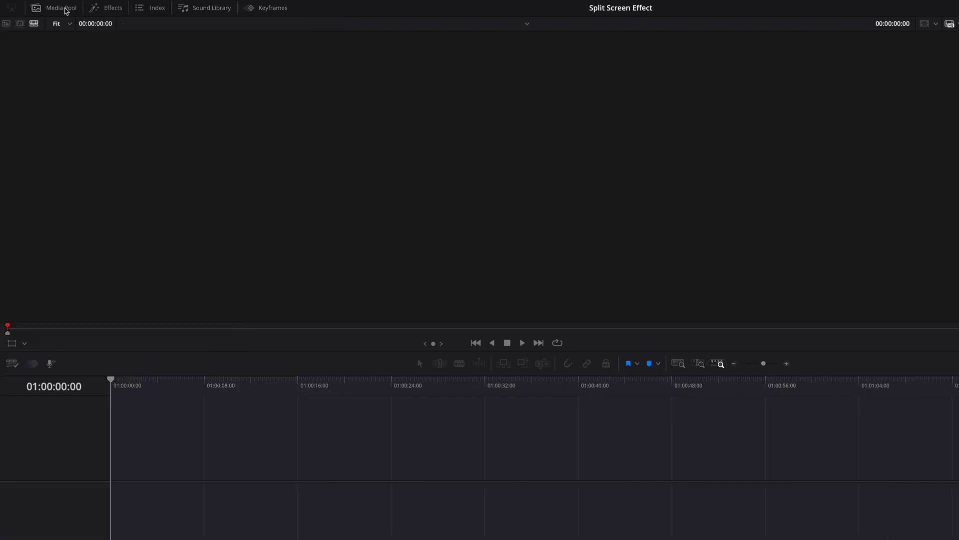
click(113, 8)
click(26, 103)
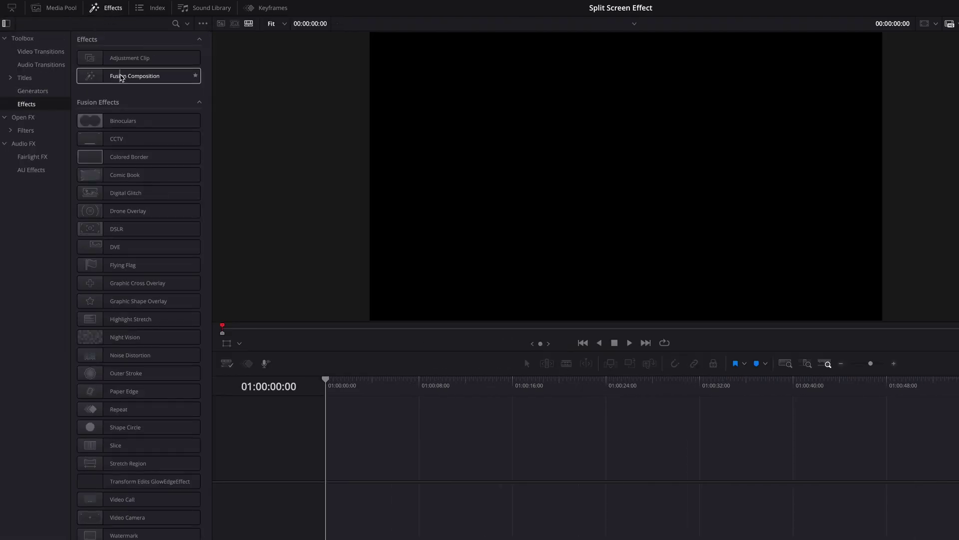
drag(119, 78, 379, 497)
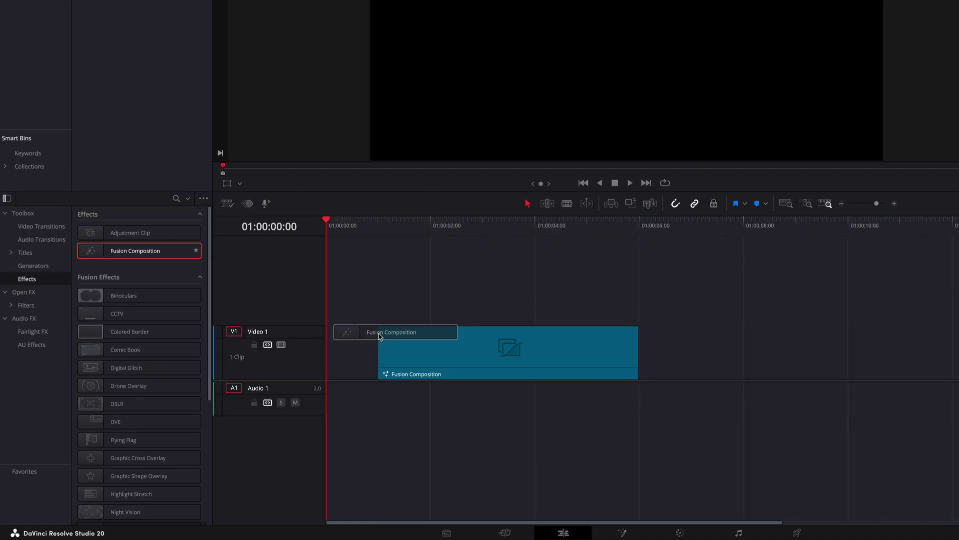
drag(380, 336, 334, 346)
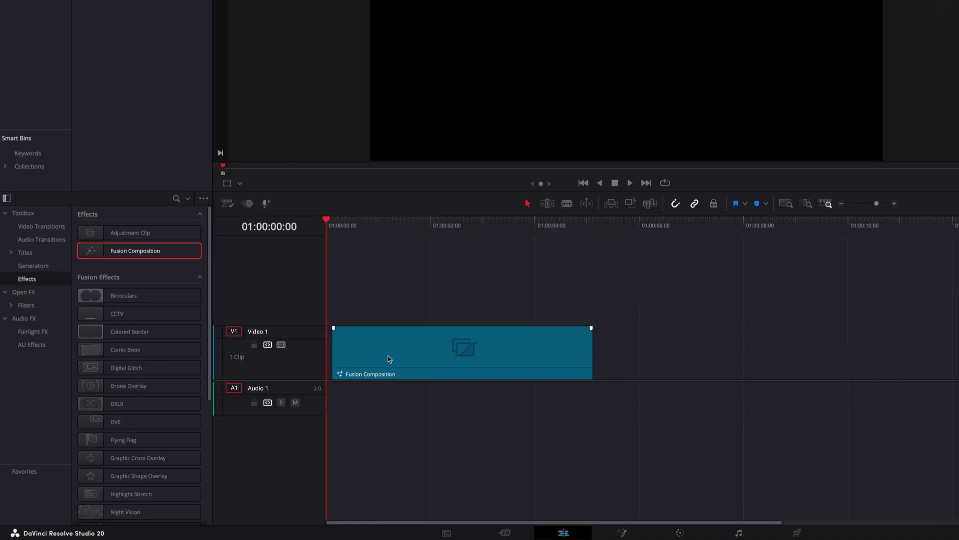
- Change the composition clip's duration from 5 to 10 seconds
right_click(305, 346)
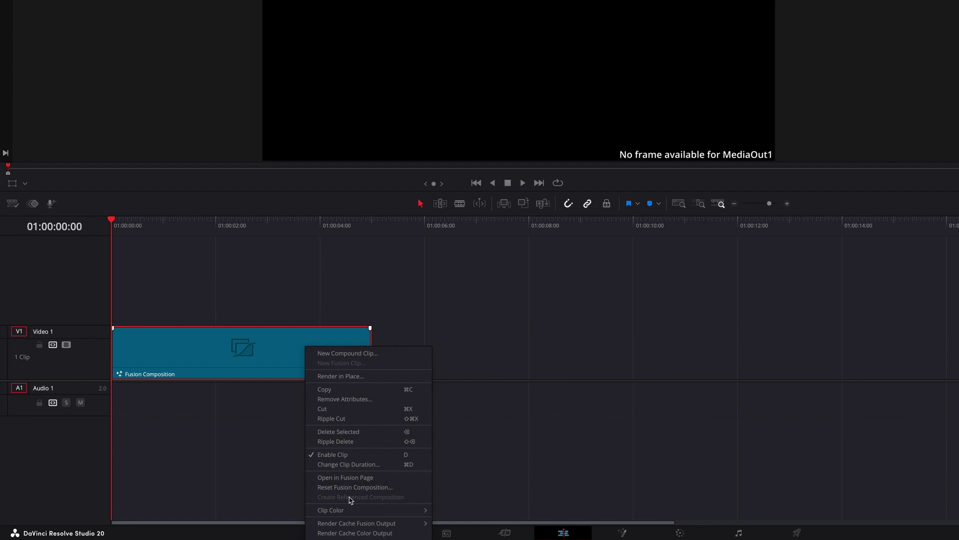
click(348, 465)
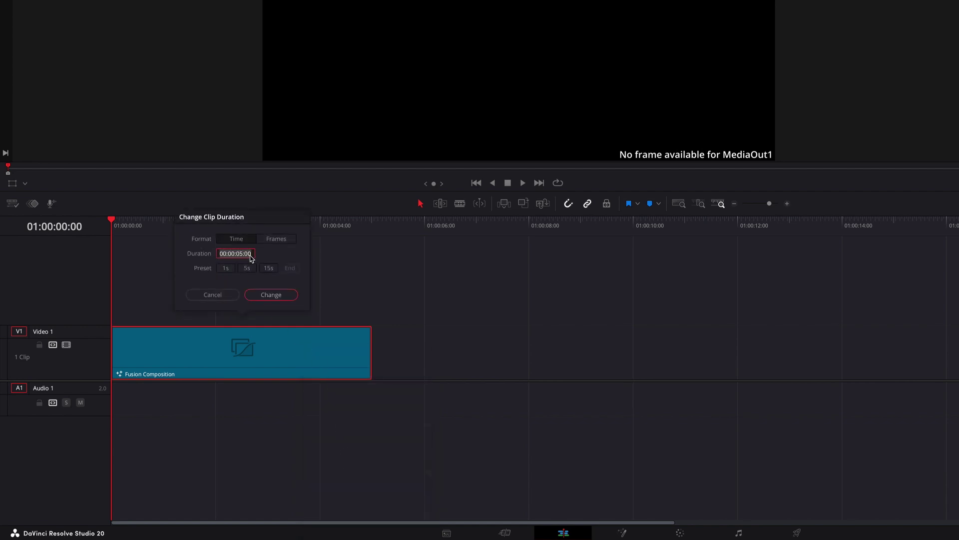
key(BackSpace)
click(272, 295)
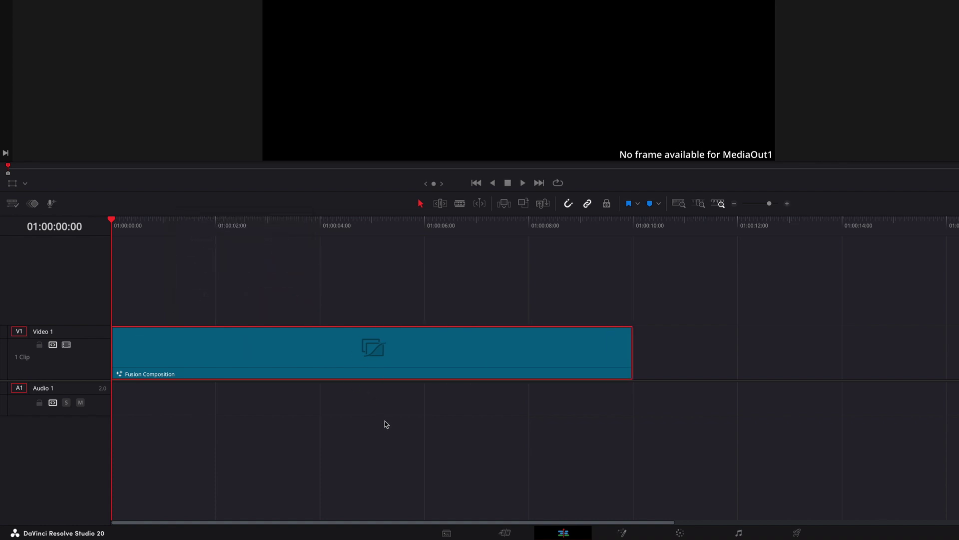
- Open the composition in the Fusion page and add a Background node wired into MediaOut1
right_click(399, 366)
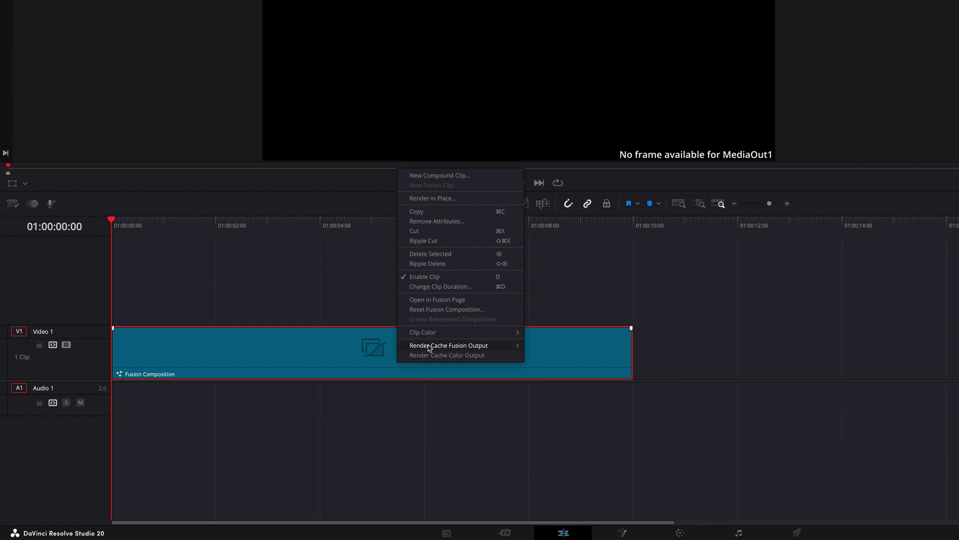
click(459, 300)
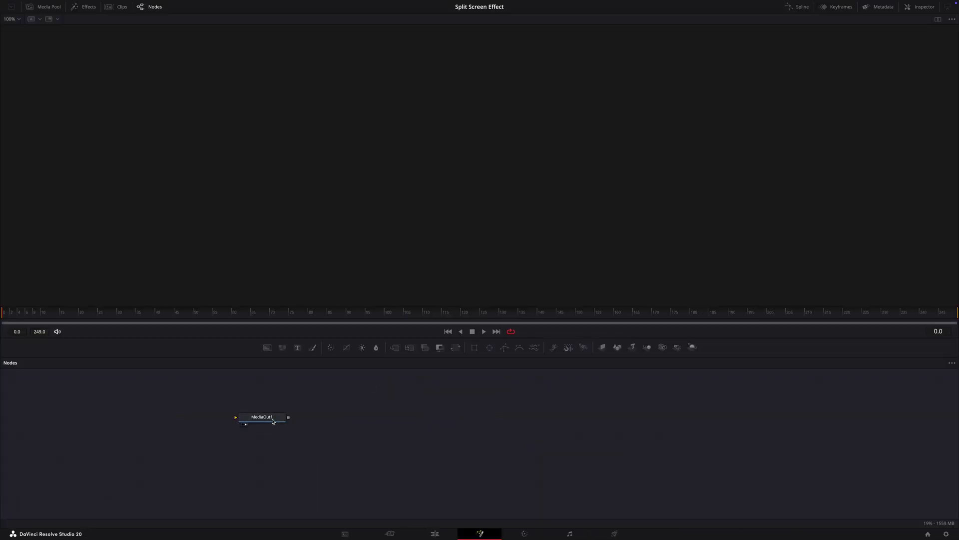
drag(273, 420, 601, 444)
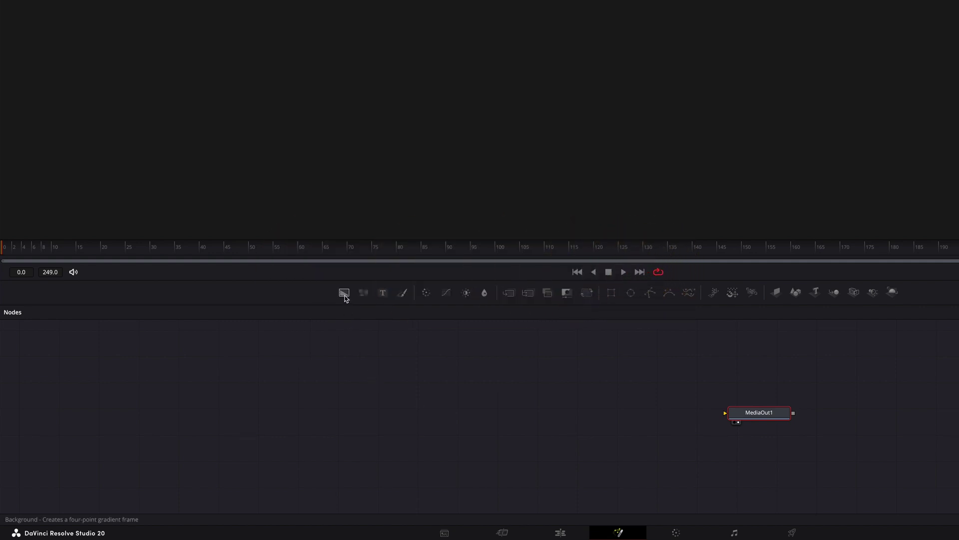
drag(345, 292, 728, 419)
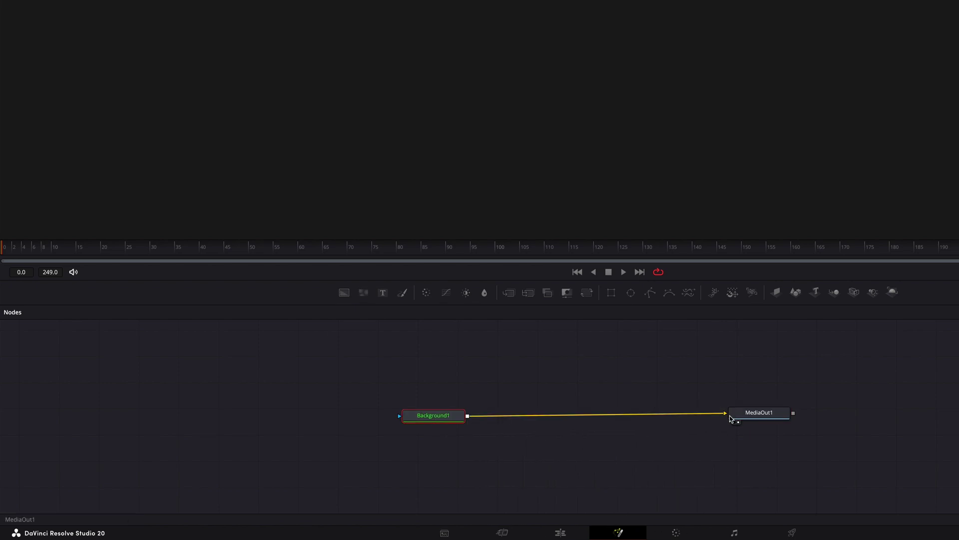
- Bring clips 8760518, 3195812 and 4729790 into the graph as MediaIn1, MediaIn2 and MediaIn3
click(112, 209)
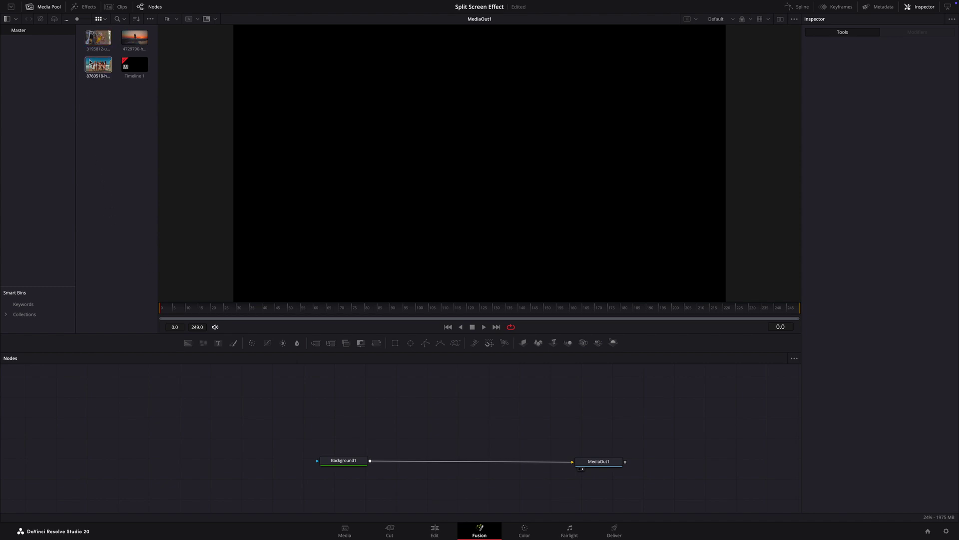
drag(98, 64, 331, 428)
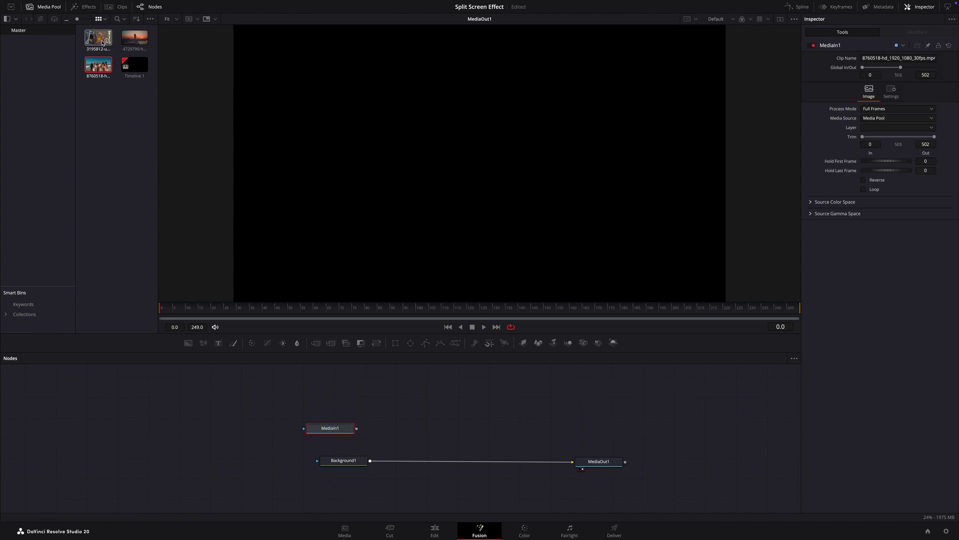
drag(104, 40, 331, 403)
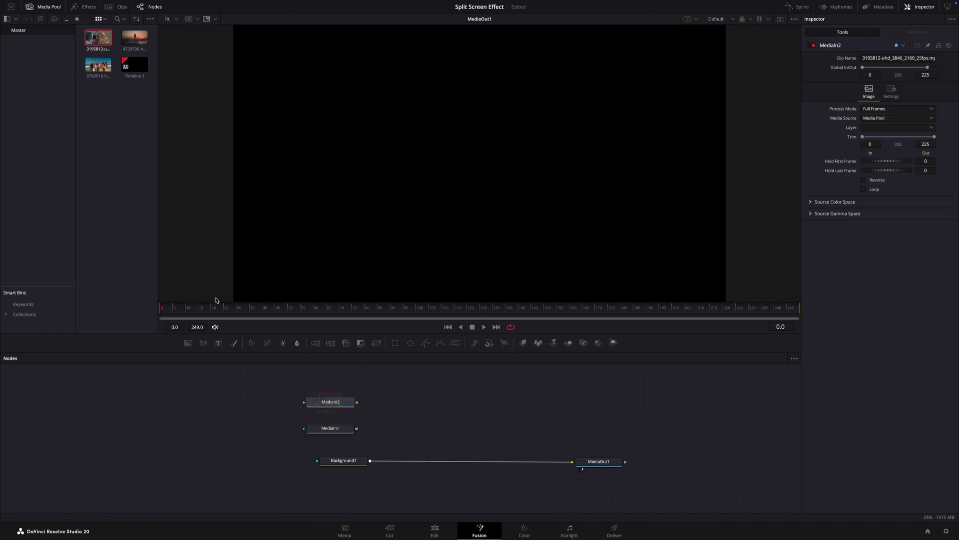
drag(134, 37, 329, 382)
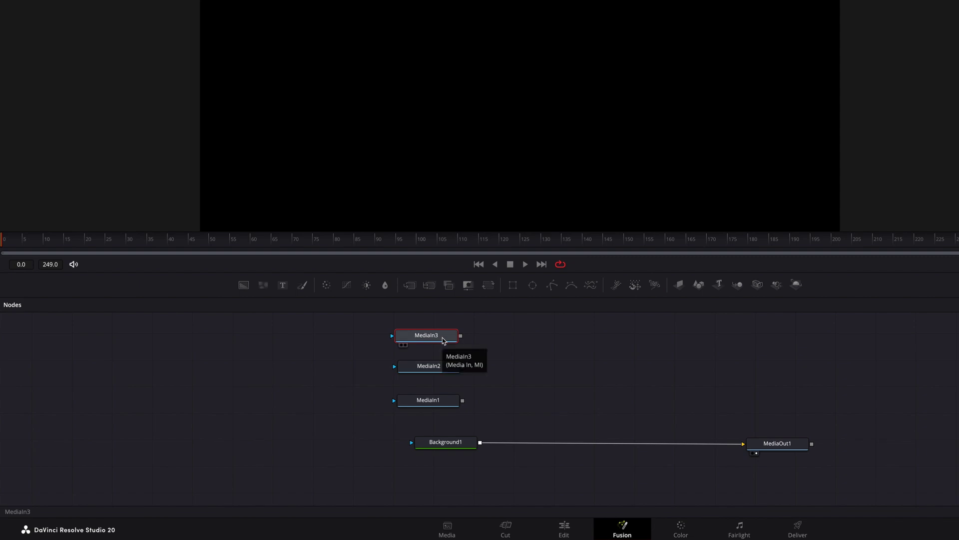
drag(440, 426, 545, 347)
click(591, 373)
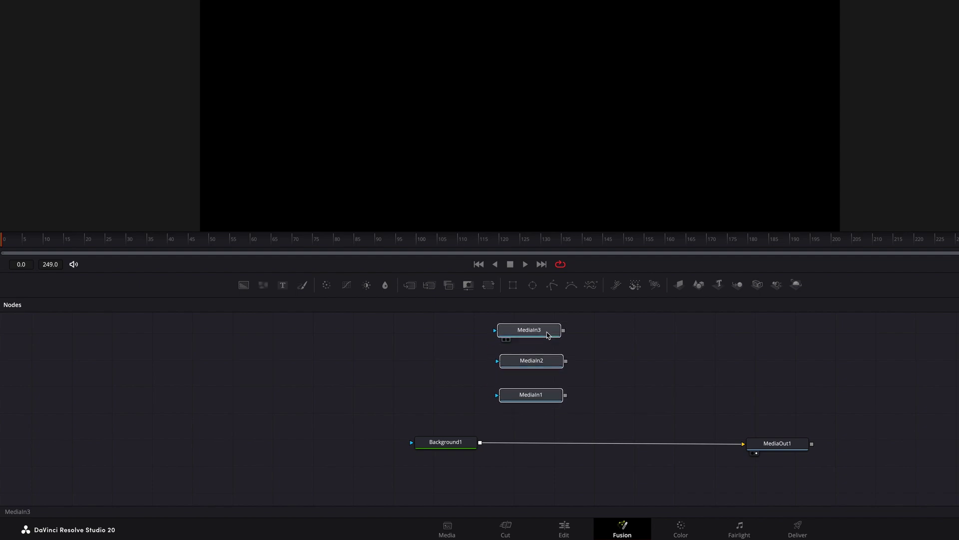
scroll(550, 390, right, 2)
- Add Transform1, Transform2 and Transform3 after MediaIn1, MediaIn2 and MediaIn3 respectively
click(502, 410)
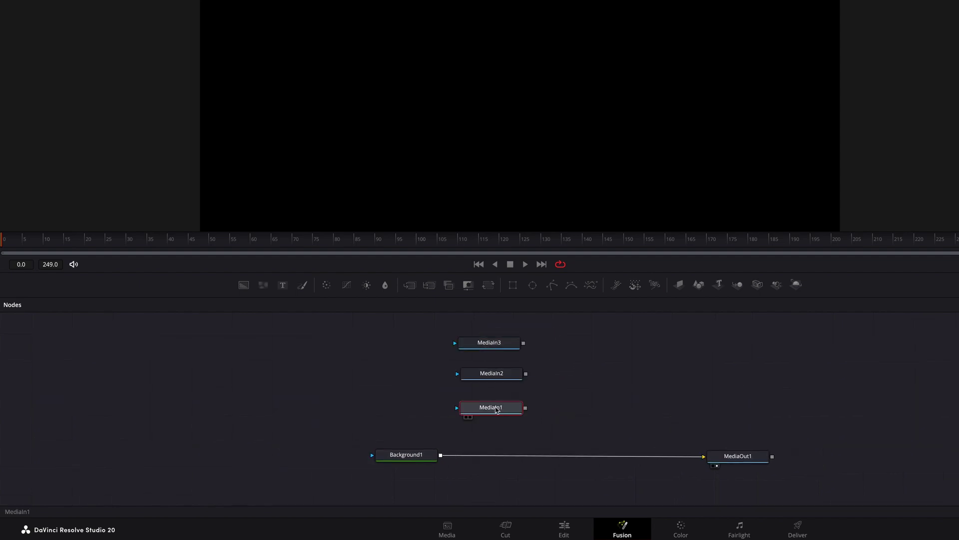
click(487, 285)
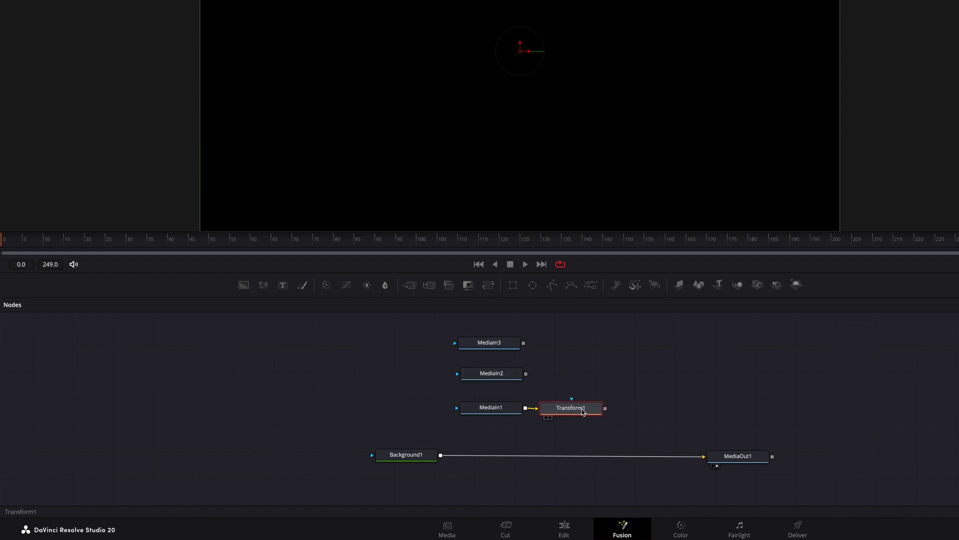
click(493, 376)
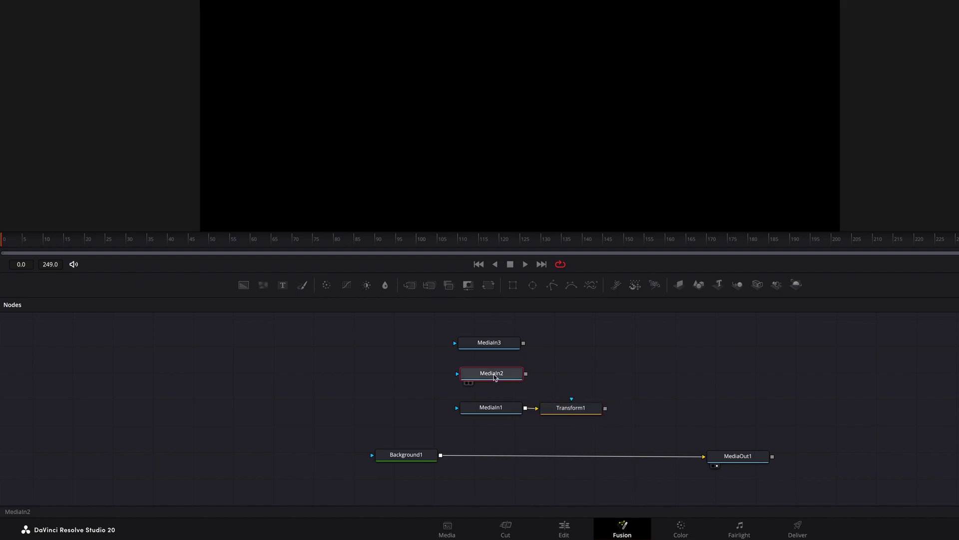
click(488, 286)
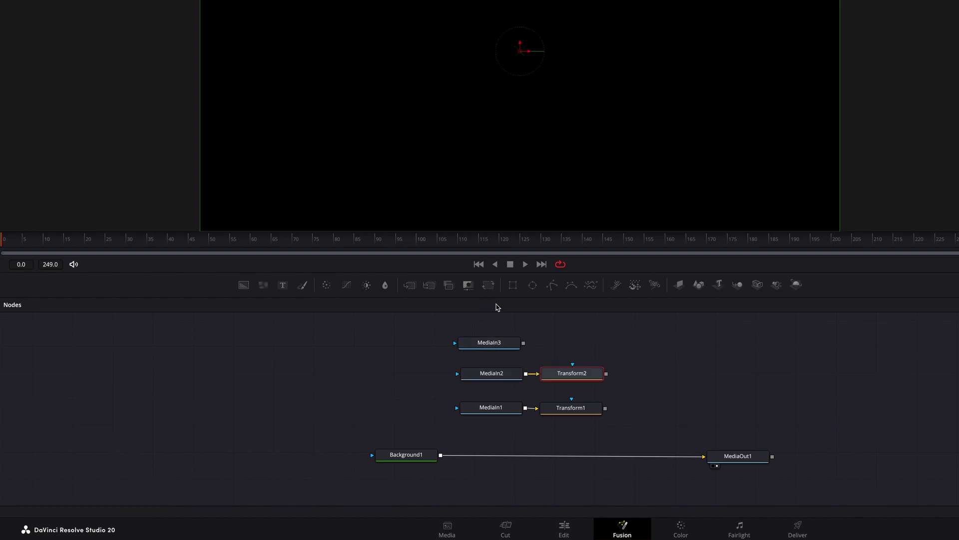
click(503, 345)
click(488, 286)
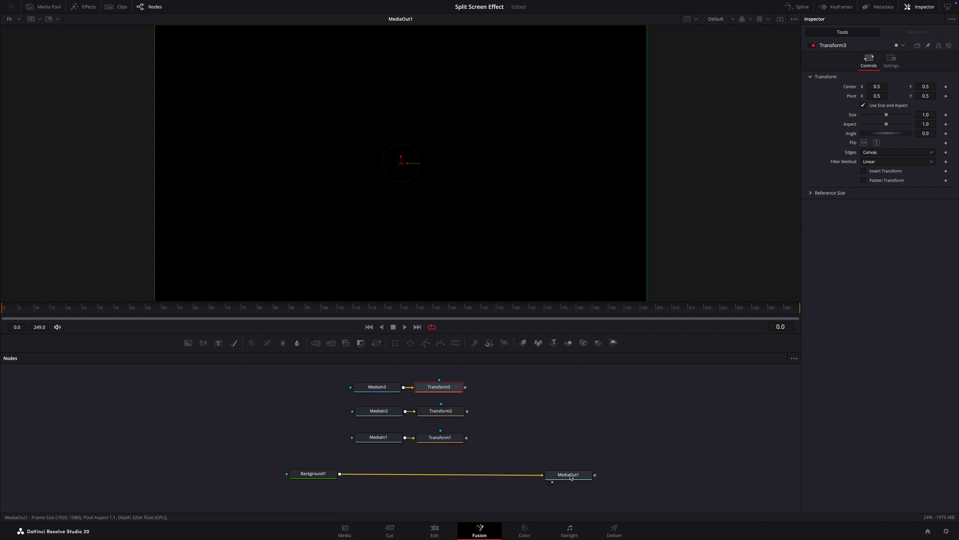
- Insert Merge1 between Background1 and MediaOut1, with Transform1 placed above it as foreground
drag(571, 476, 663, 469)
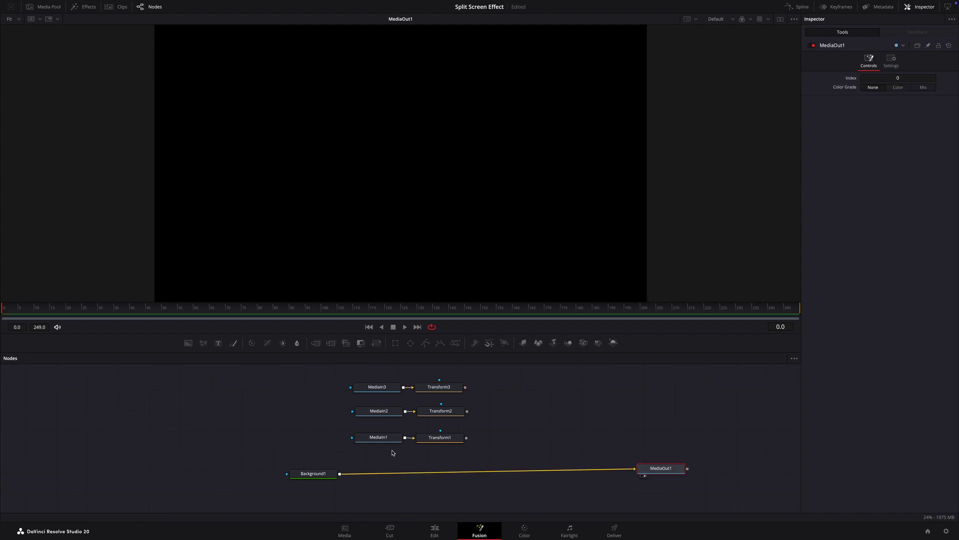
drag(317, 476, 205, 476)
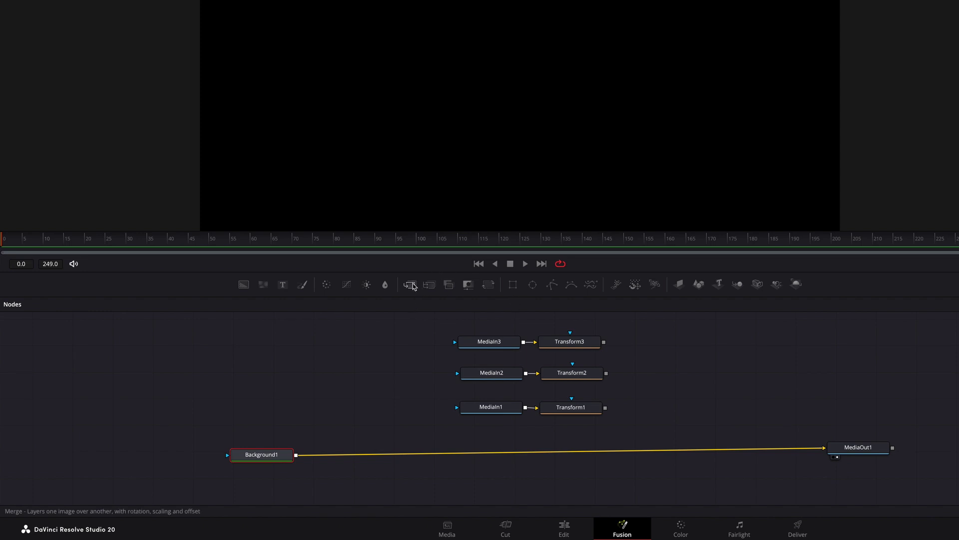
drag(409, 285, 383, 458)
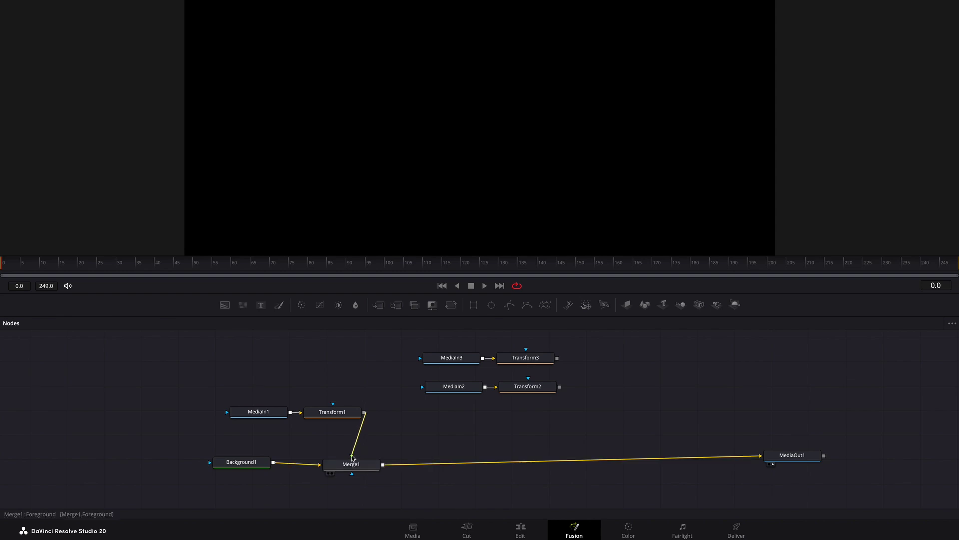
drag(354, 416, 375, 421)
drag(277, 417, 269, 421)
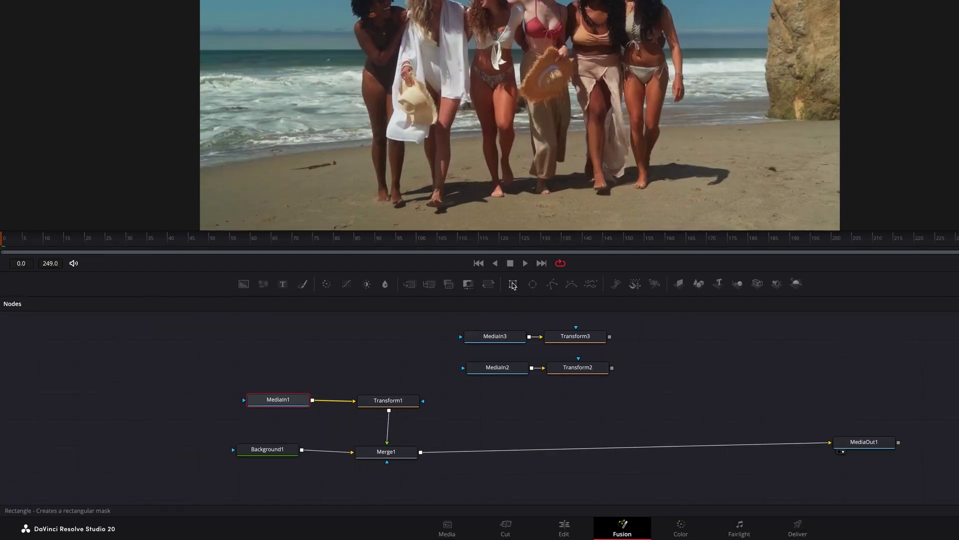
- Add a Rectangle1 mask to Merge1 with width 0.333, height 1.0 and center X 0.167
drag(513, 284, 391, 457)
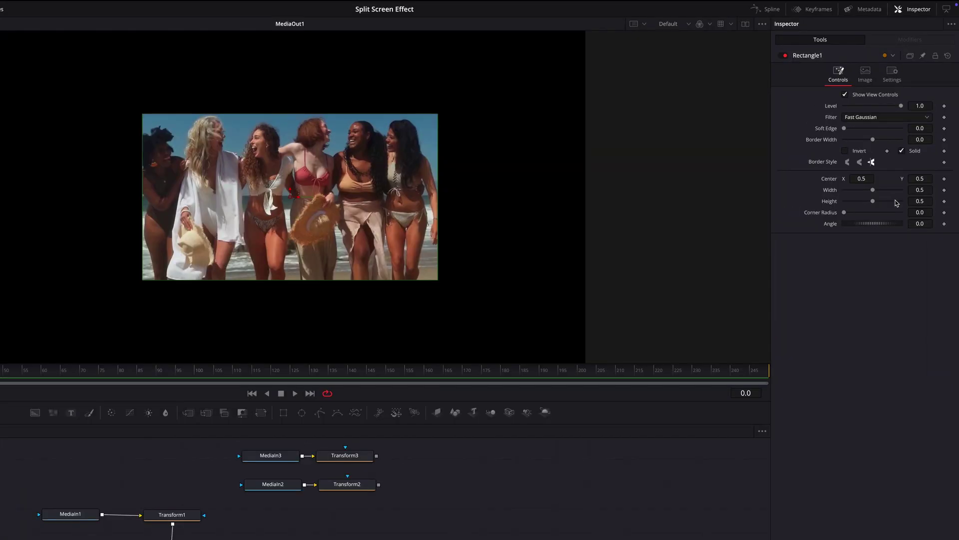
click(925, 190)
text(333)
key(Return)
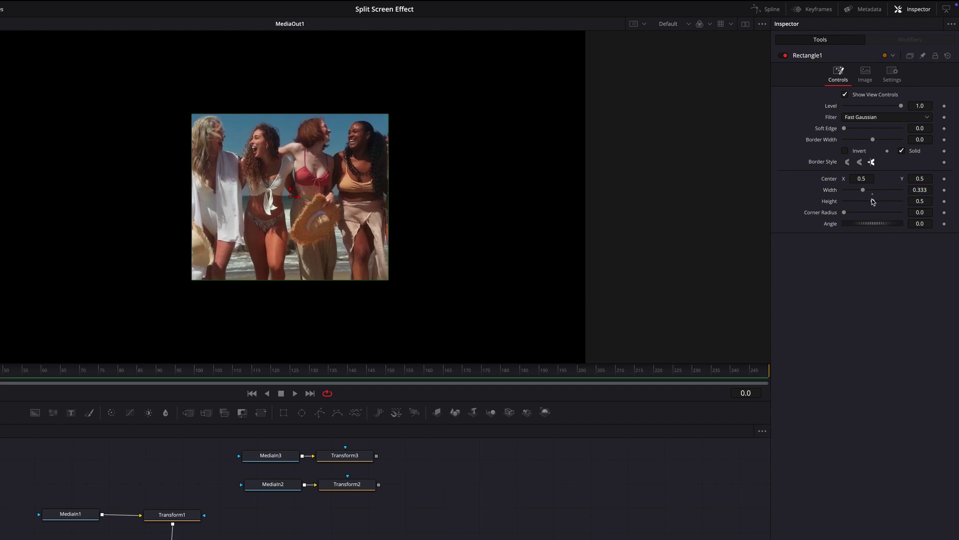
drag(874, 203, 923, 210)
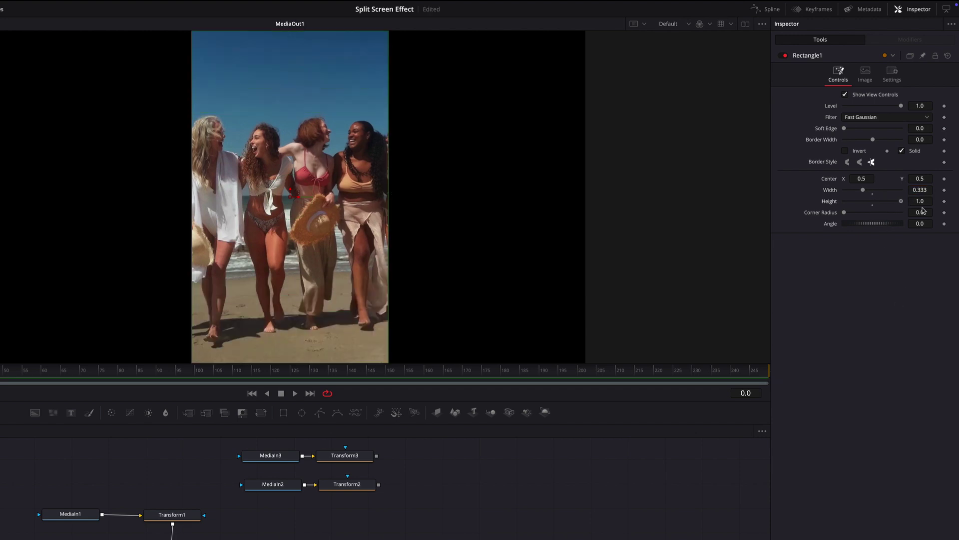
click(869, 180)
text(0.167)
key(Return)
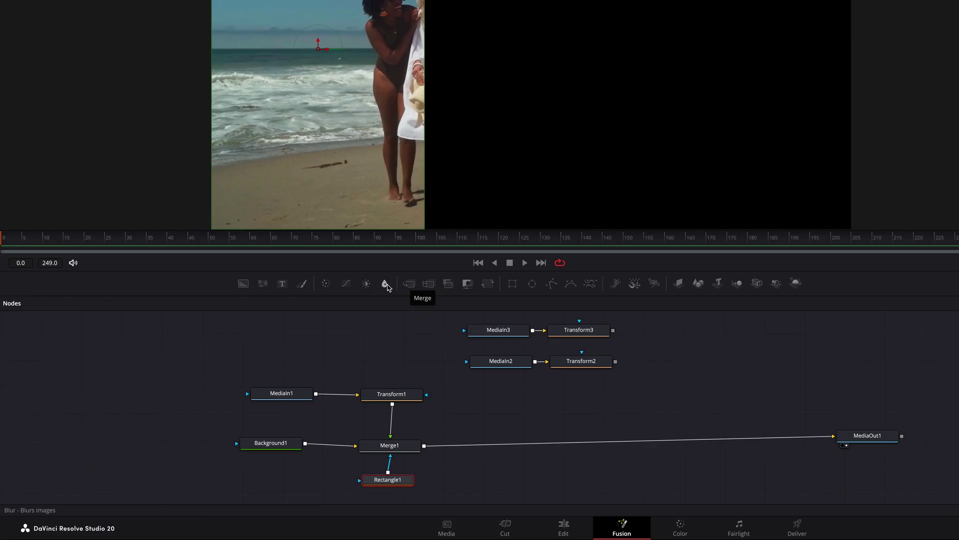
- Insert Merge2 between Merge1 and MediaOut1 and connect Transform2 as its foreground
drag(317, 344, 361, 428)
drag(469, 395, 542, 447)
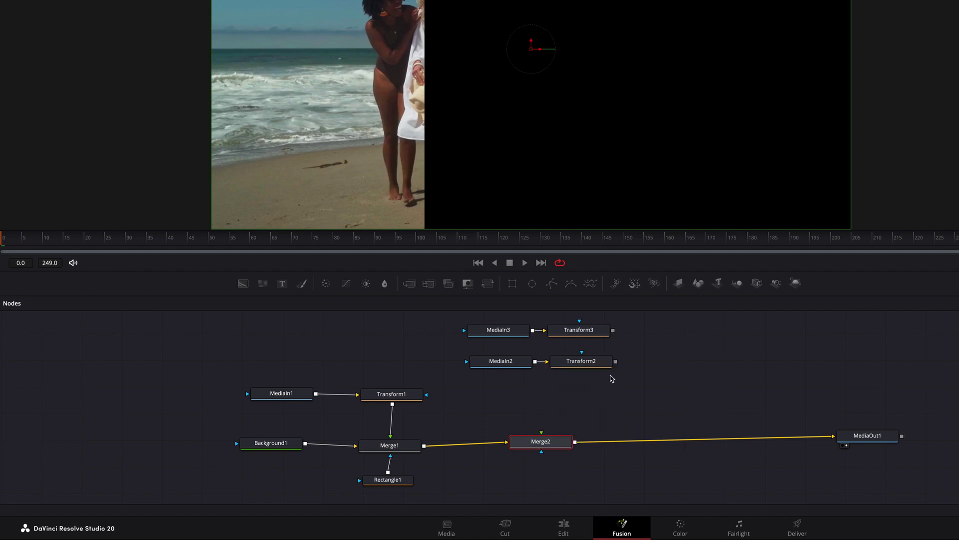
drag(615, 361, 541, 433)
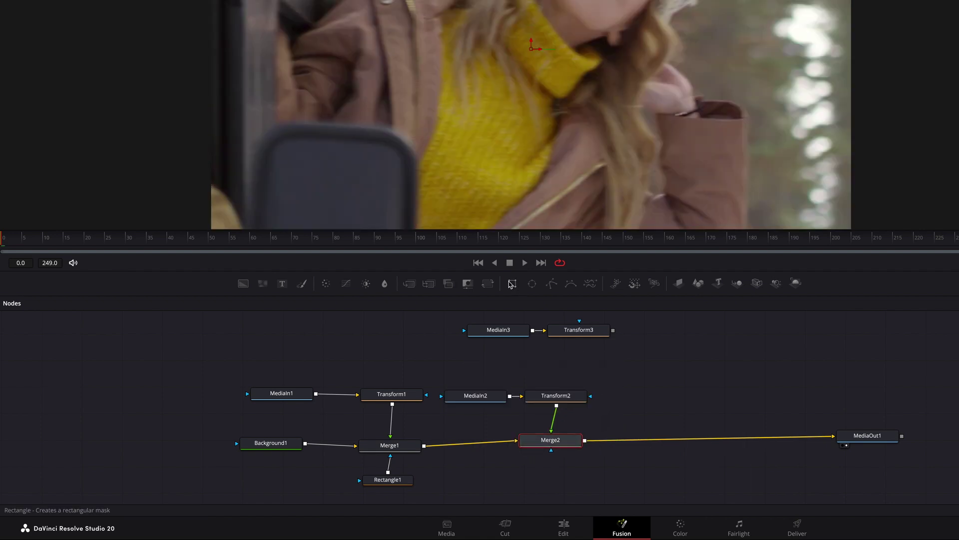
- Add a Rectangle2 mask to Merge2 with width 0.333 and height 1.0
drag(511, 287, 551, 451)
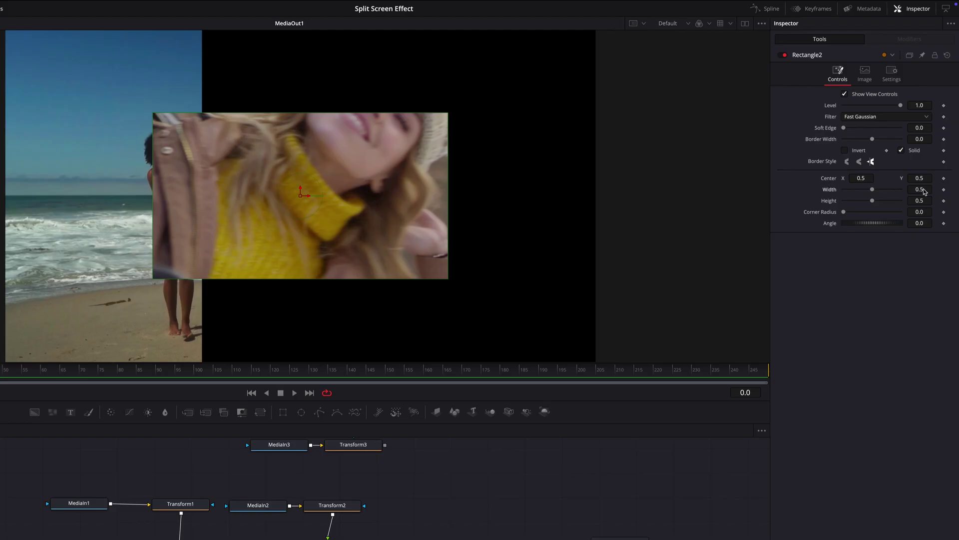
click(958, 43)
text(0.333)
key(Return)
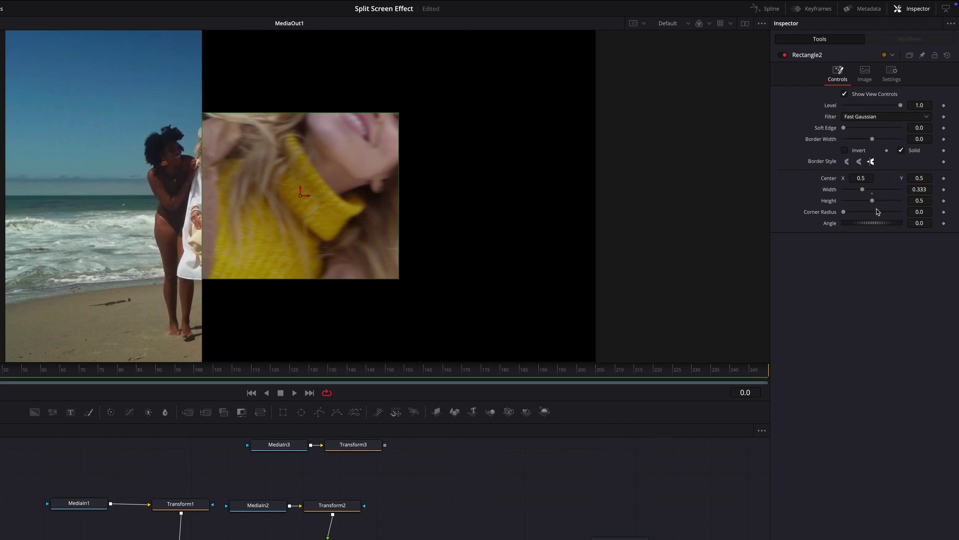
drag(873, 202, 915, 206)
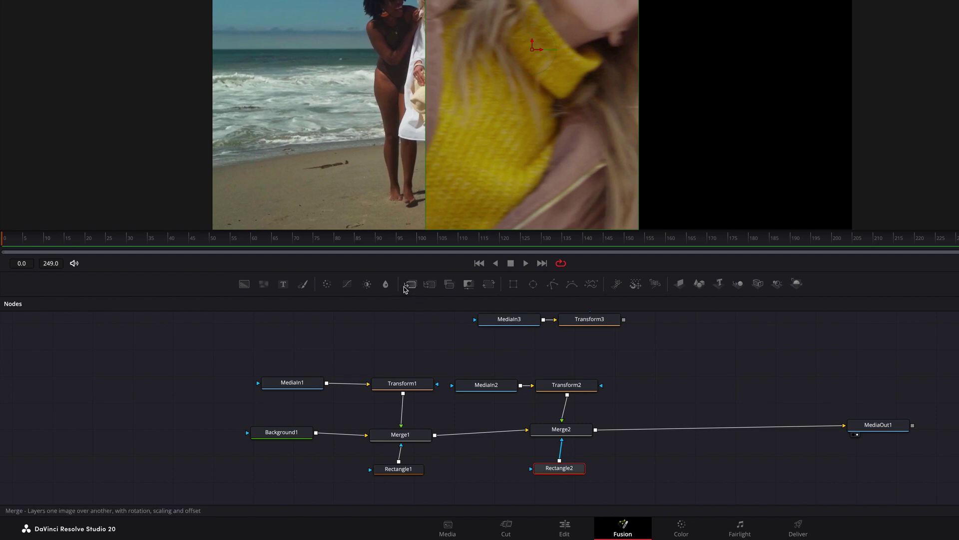
- Insert Merge3 before MediaOut1 and move MediaIn3 and Transform3 beside it
drag(405, 288, 731, 429)
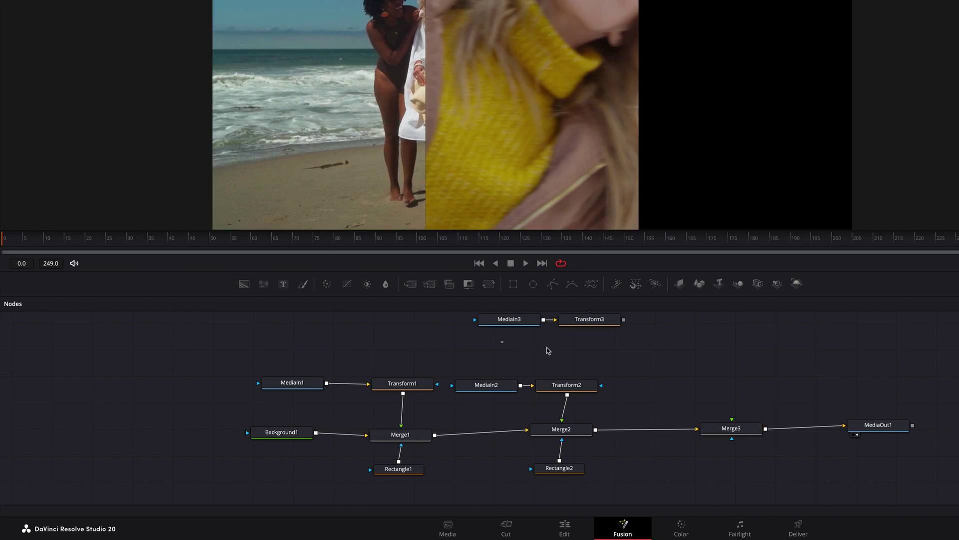
drag(500, 348, 732, 418)
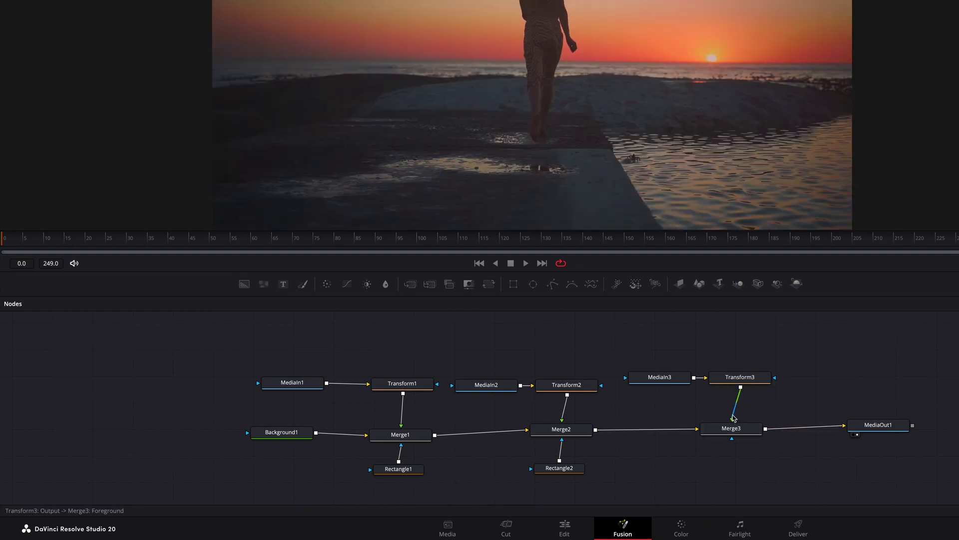
click(744, 382)
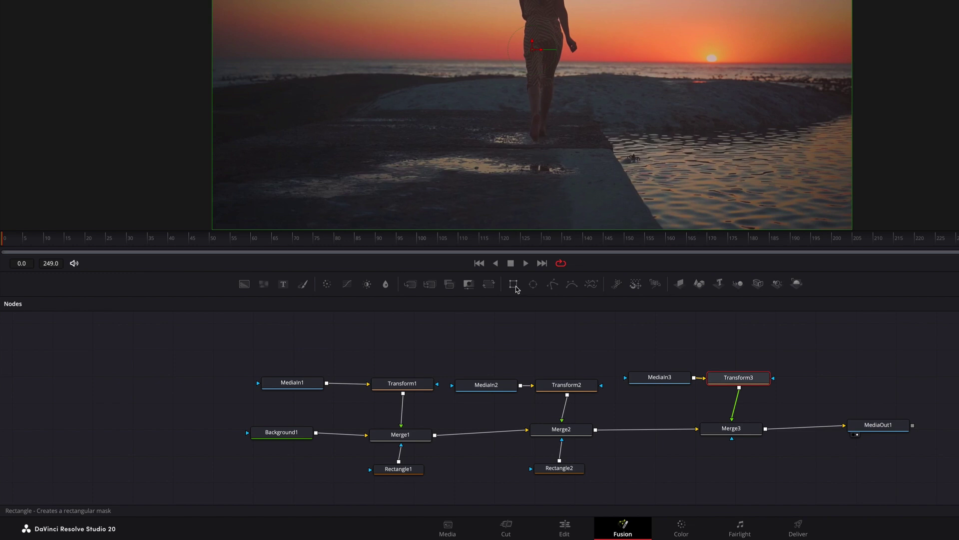
- Attach a Rectangle3 mask to Merge3 with width 0.333, height 1.0 and center X 0.833
drag(513, 289, 733, 440)
drag(739, 471, 745, 472)
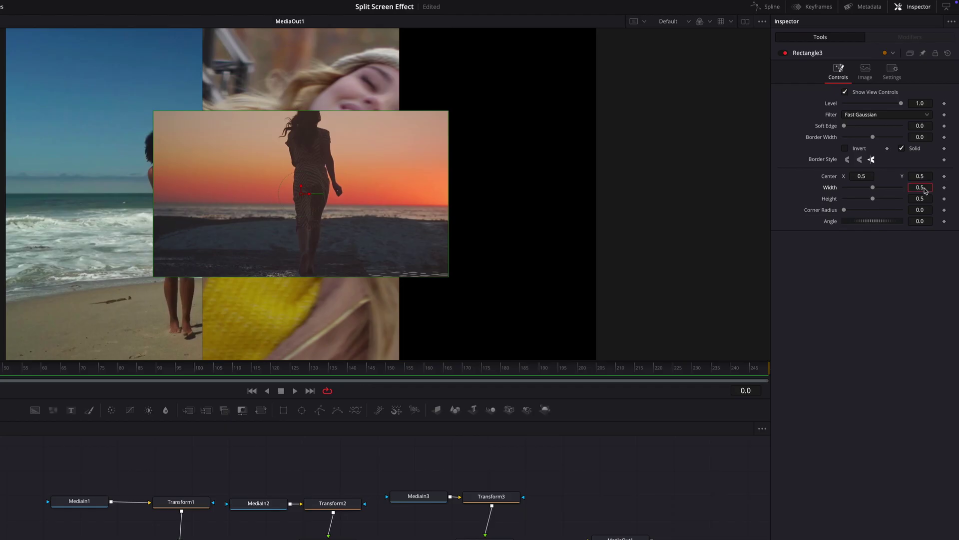
key(BackSpace)
text(333)
key(Return)
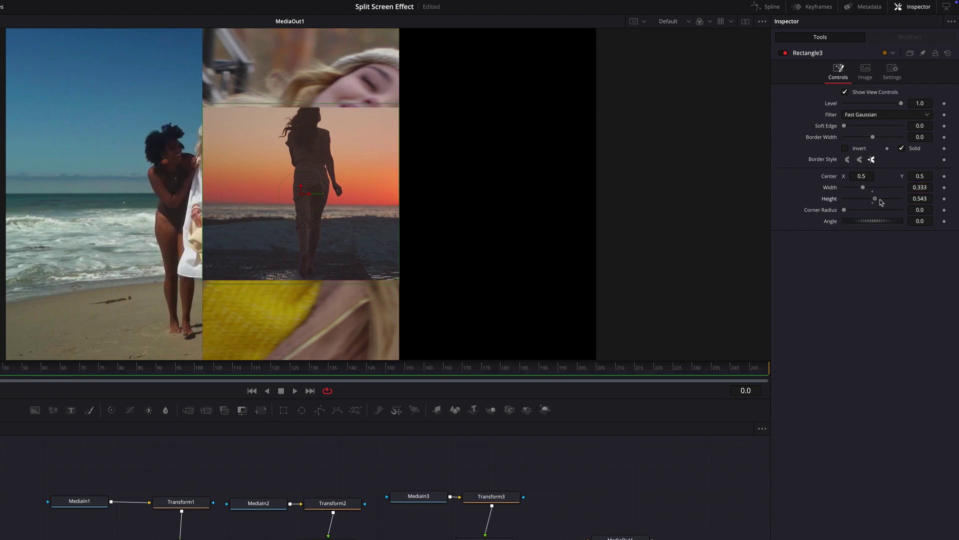
drag(874, 199, 902, 199)
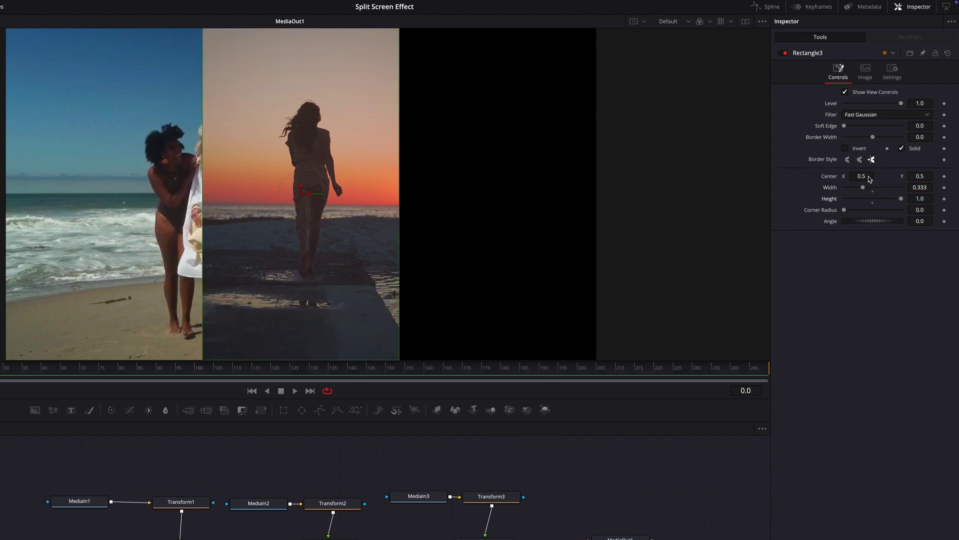
click(868, 179)
text(33)
key(Return)
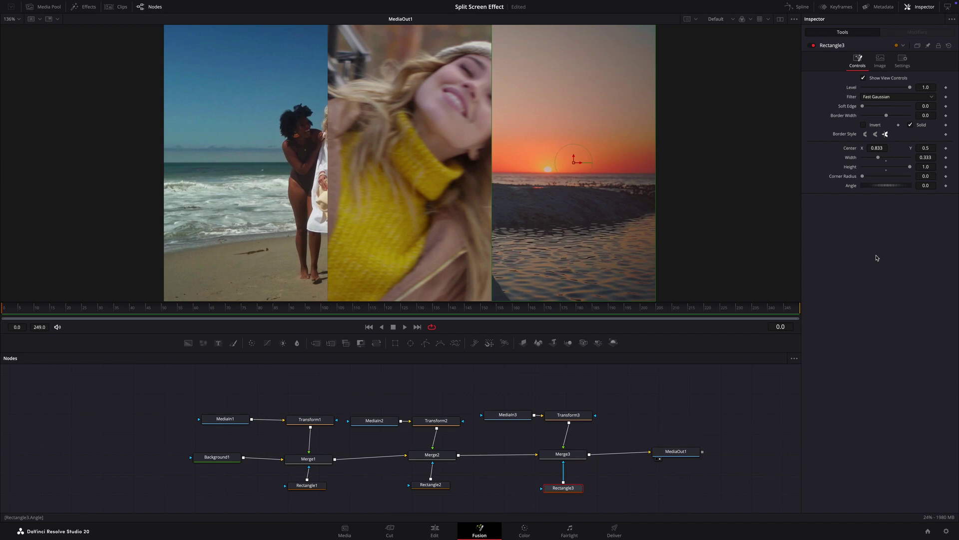
- Save, then set border widths of -0.013 on Rectangle1 and -0.009 on Rectangle2 and Rectangle3
key(ctrl+s)
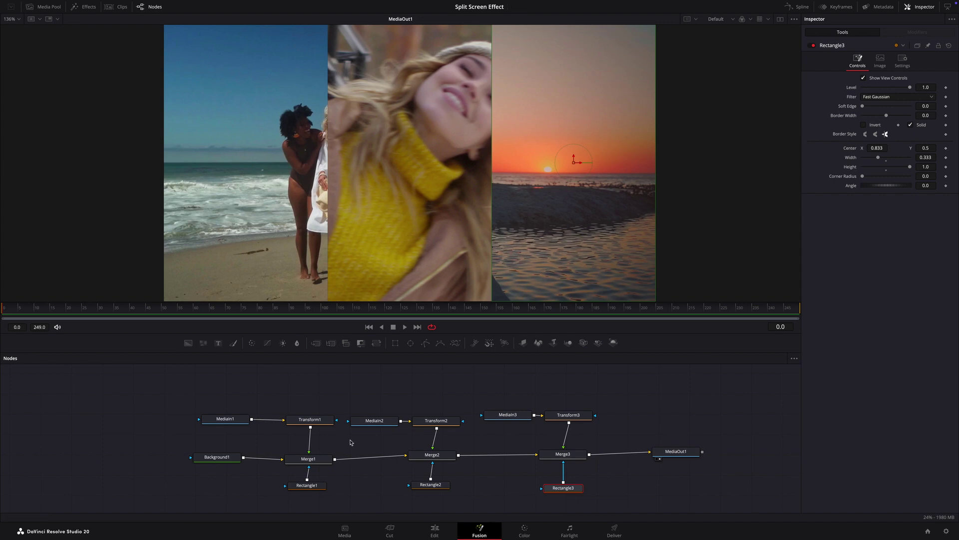
click(311, 486)
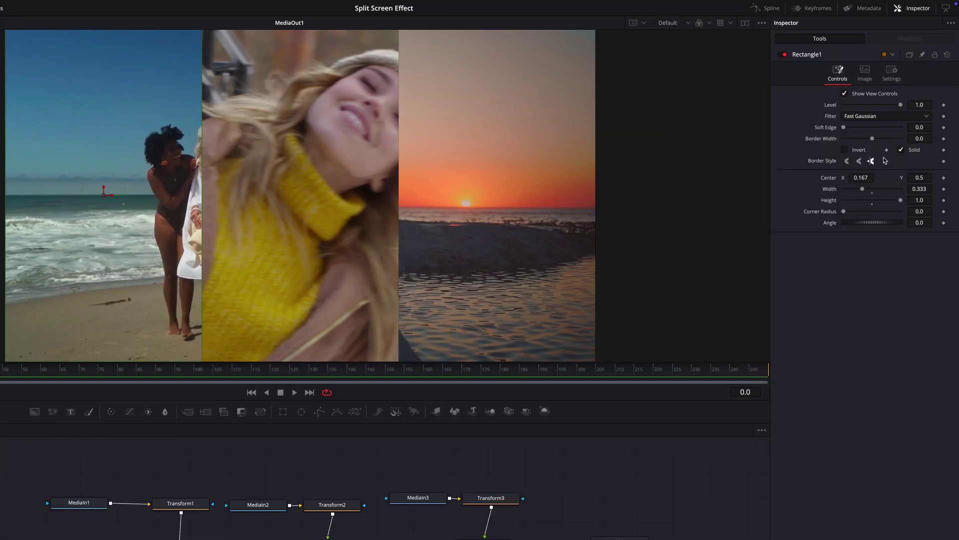
drag(873, 138, 872, 141)
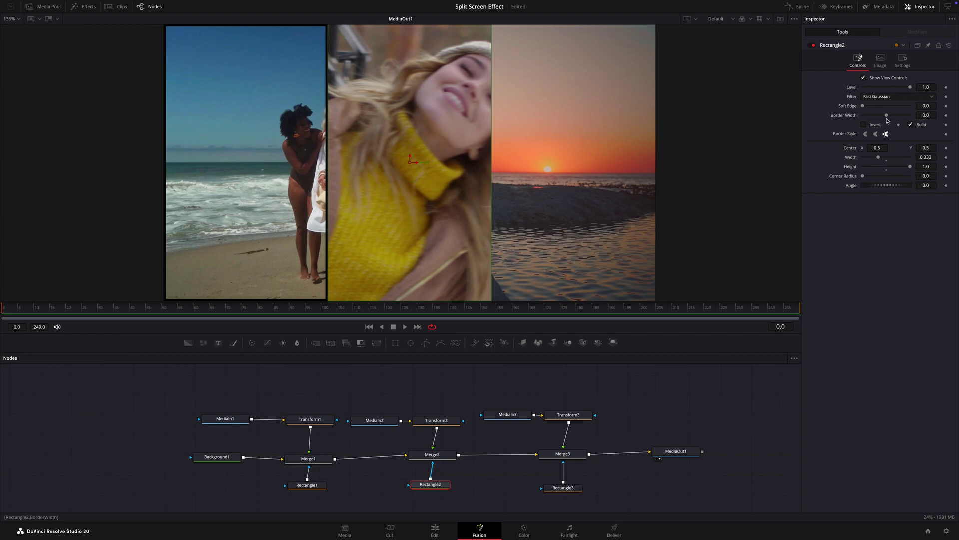
drag(887, 118, 885, 118)
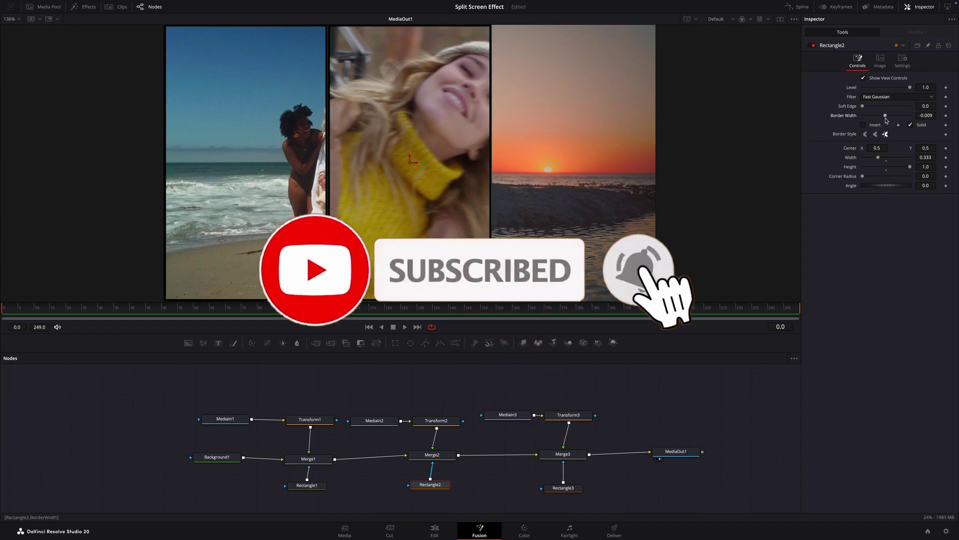
right_click(574, 488)
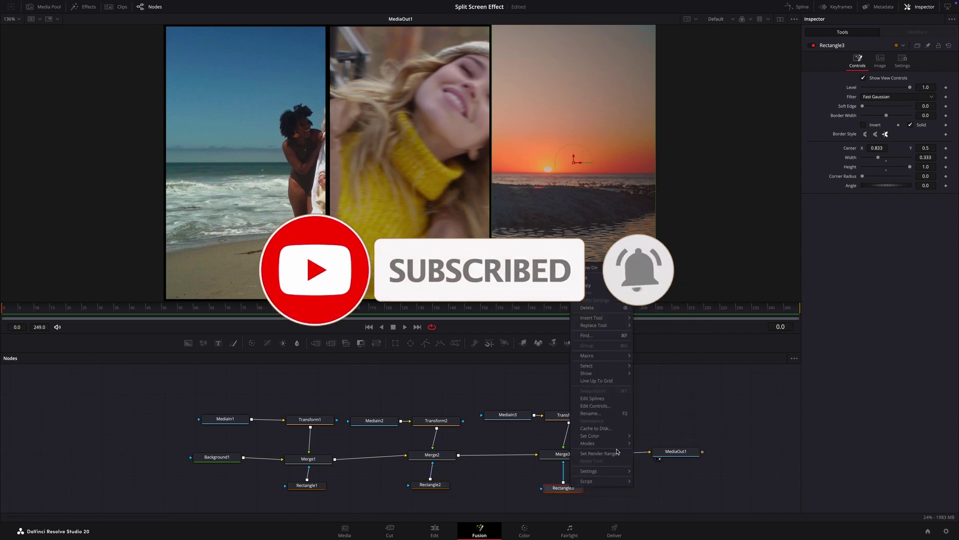
click(574, 489)
drag(886, 116, 886, 116)
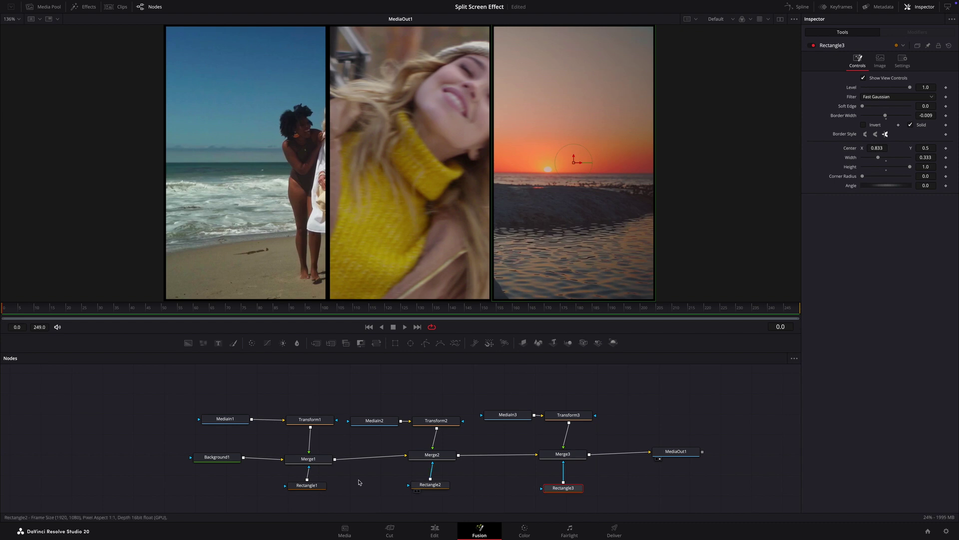
click(212, 460)
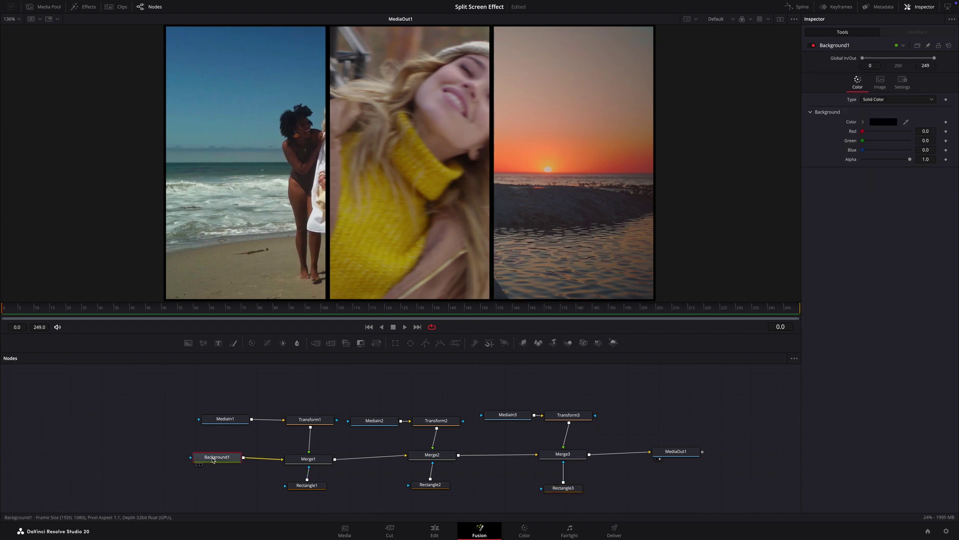
click(886, 124)
drag(42, 408, 239, 48)
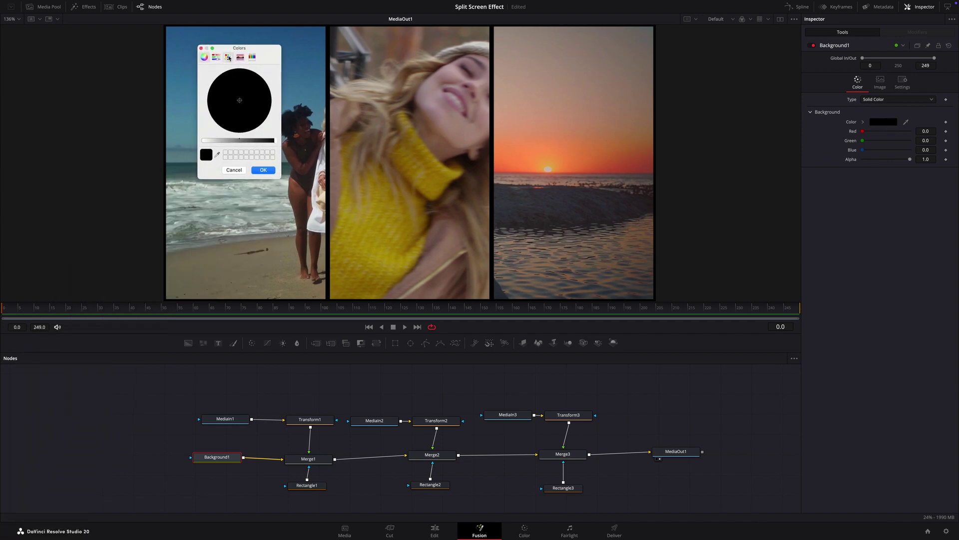
click(229, 58)
scroll(220, 133, down, 3)
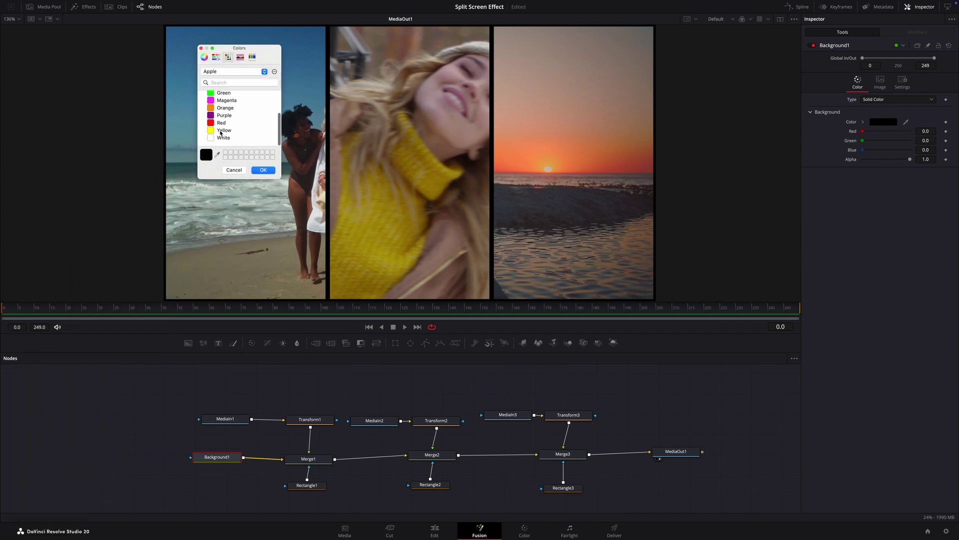
click(223, 139)
click(264, 171)
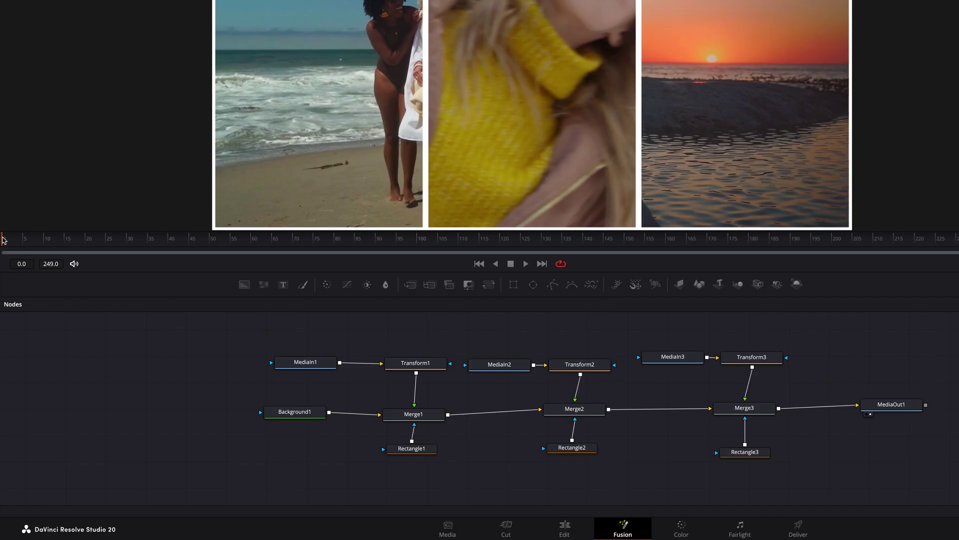
- Keyframe Transform1's Center X at -0.5 on frame 0, then move the playhead to frame 18
click(416, 366)
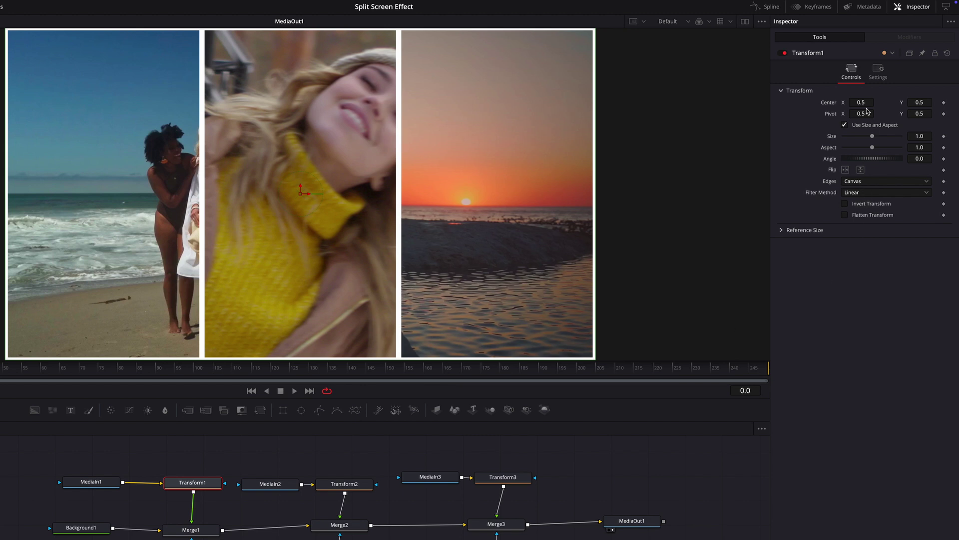
click(856, 104)
text(-)
key(Return)
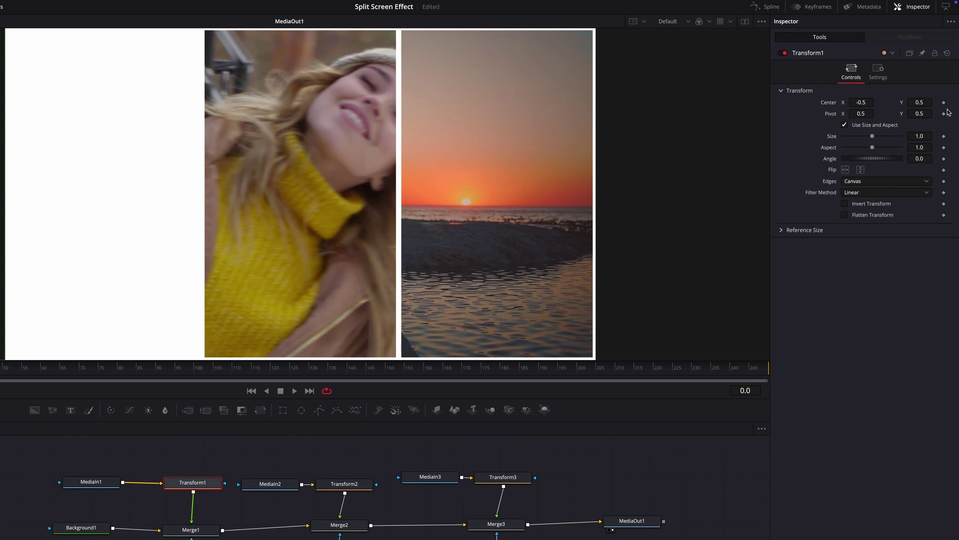
click(944, 103)
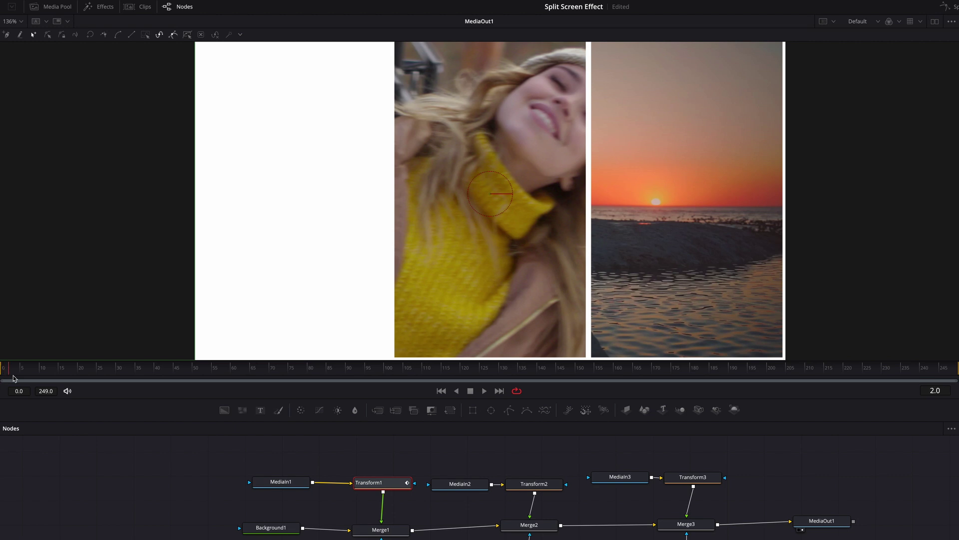
drag(14, 378, 75, 392)
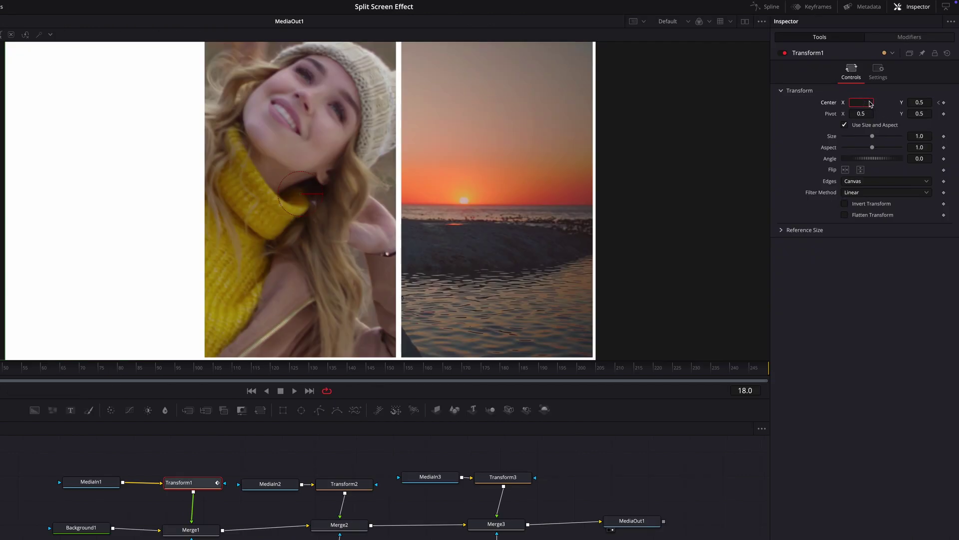
- Set Transform1's landing Center X to 0.167 at frame 18, then go to frame 6
text(167)
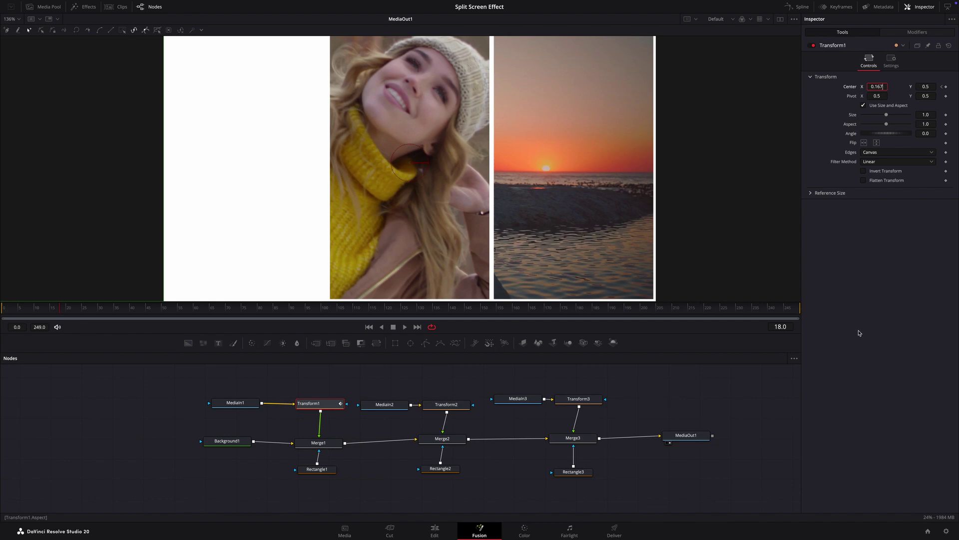
key(Return)
click(455, 407)
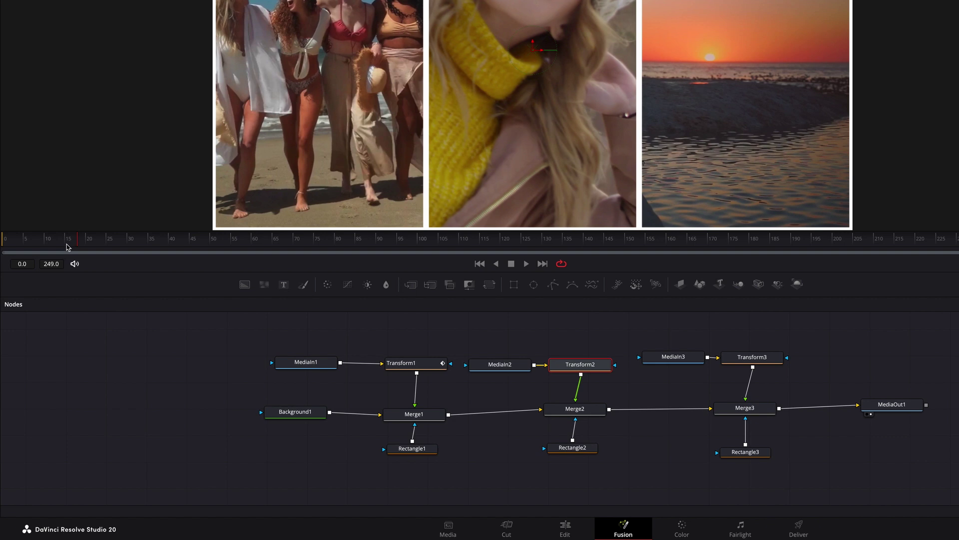
drag(77, 246, 30, 247)
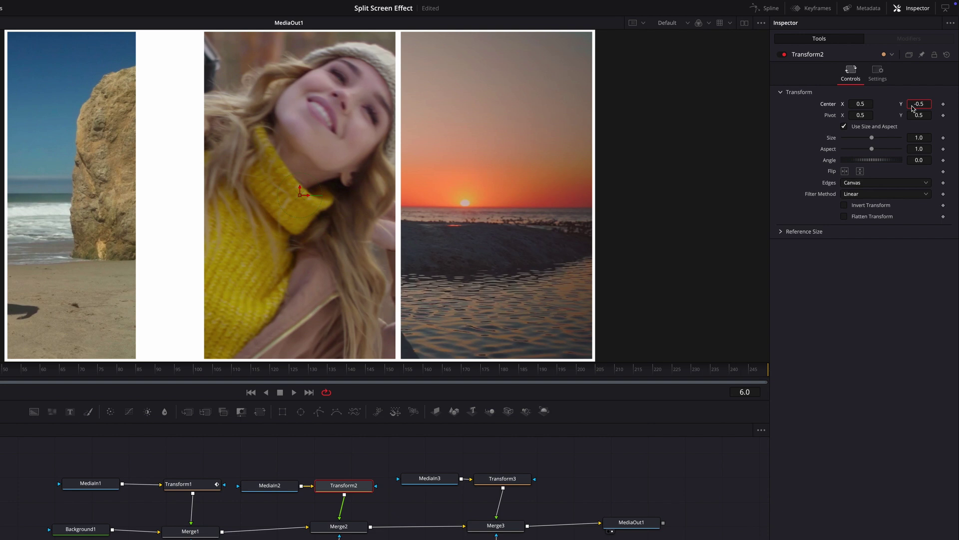
- Keyframe Transform2's Center Y at -0.5 on frame 6 and 0.5 on frame 24
text(-)
key(Return)
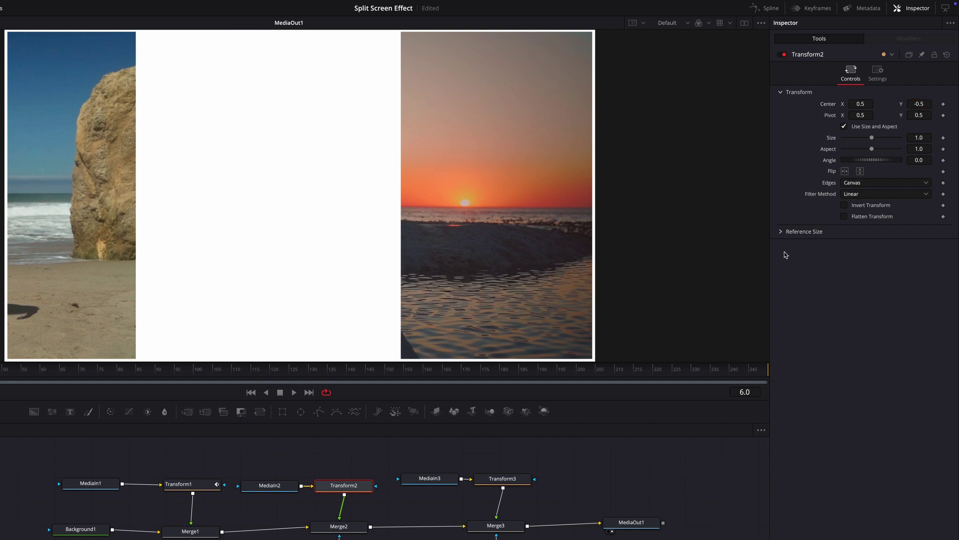
click(944, 104)
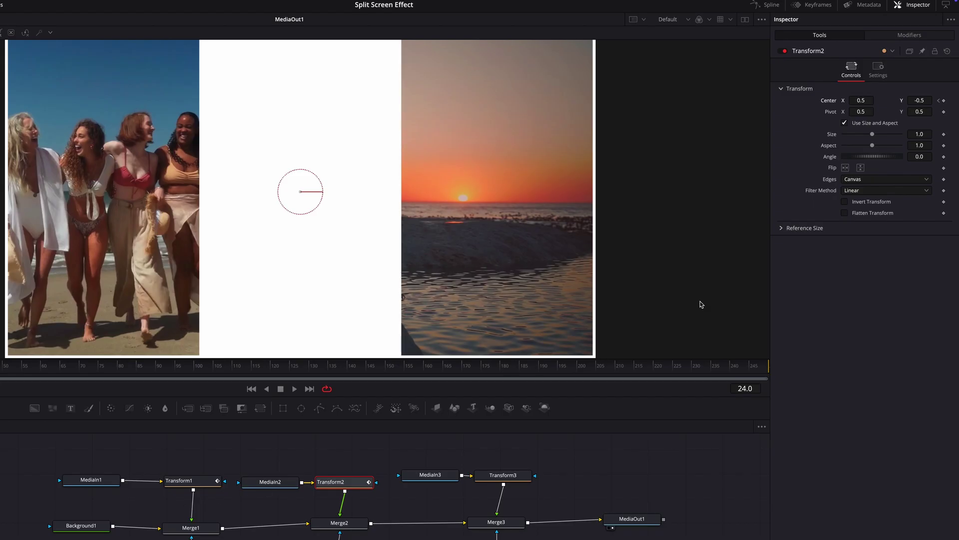
click(928, 102)
text(0.5)
key(Return)
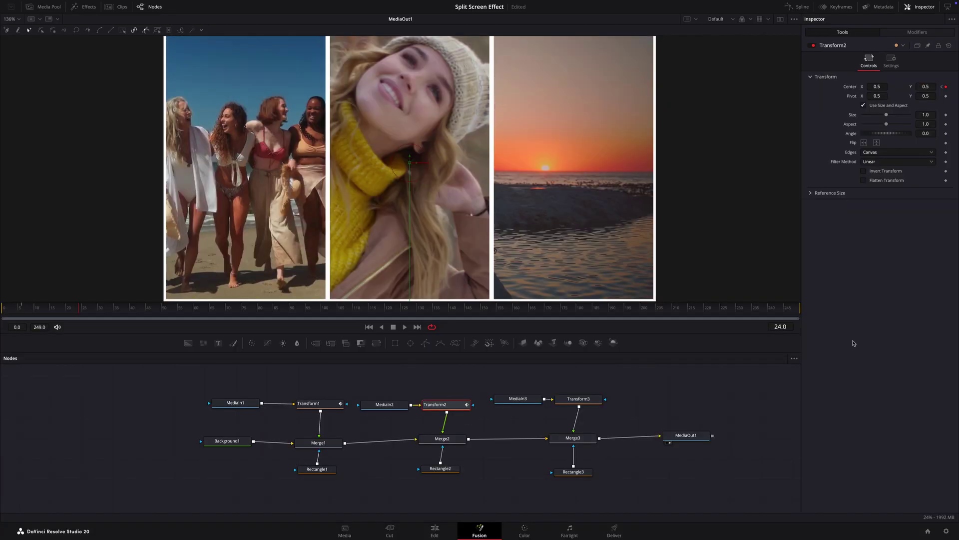
- Keyframe Transform3's Center X from 1.5 at frame 12 to 0.833 at frame 30
click(579, 399)
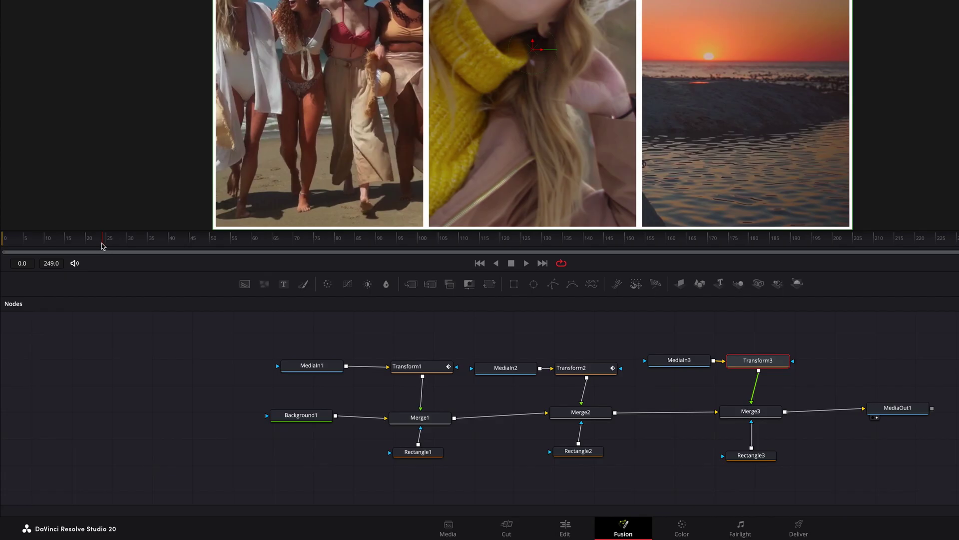
drag(102, 245, 55, 245)
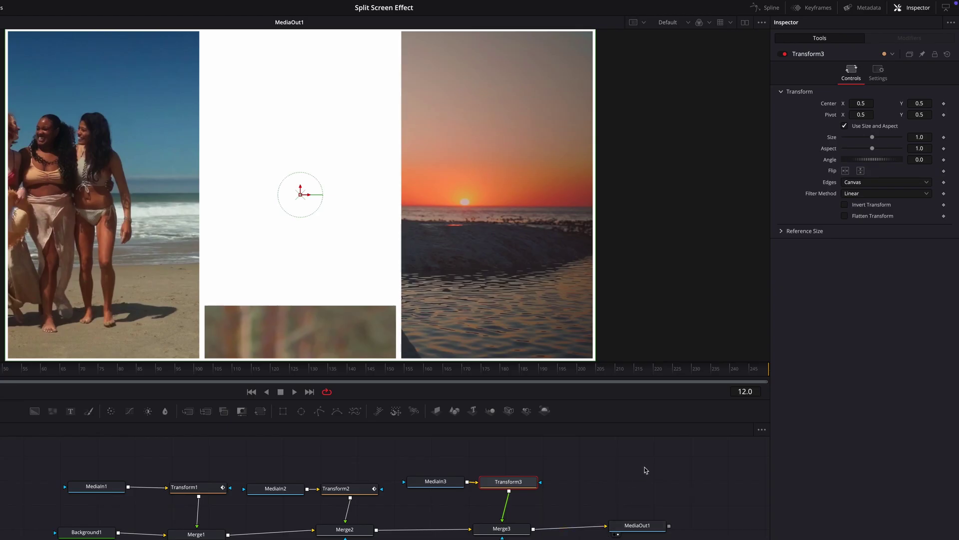
click(868, 105)
key(Return)
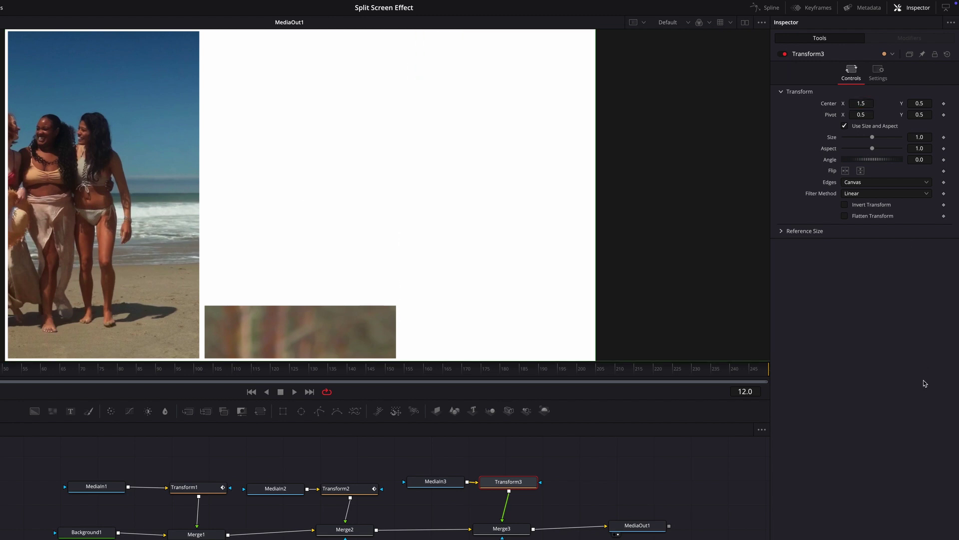
click(944, 104)
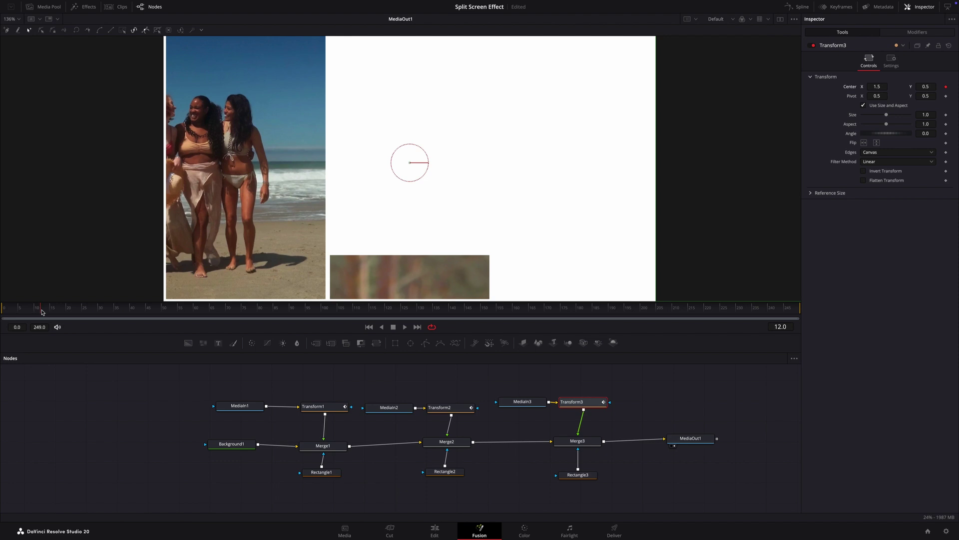
drag(41, 312, 98, 320)
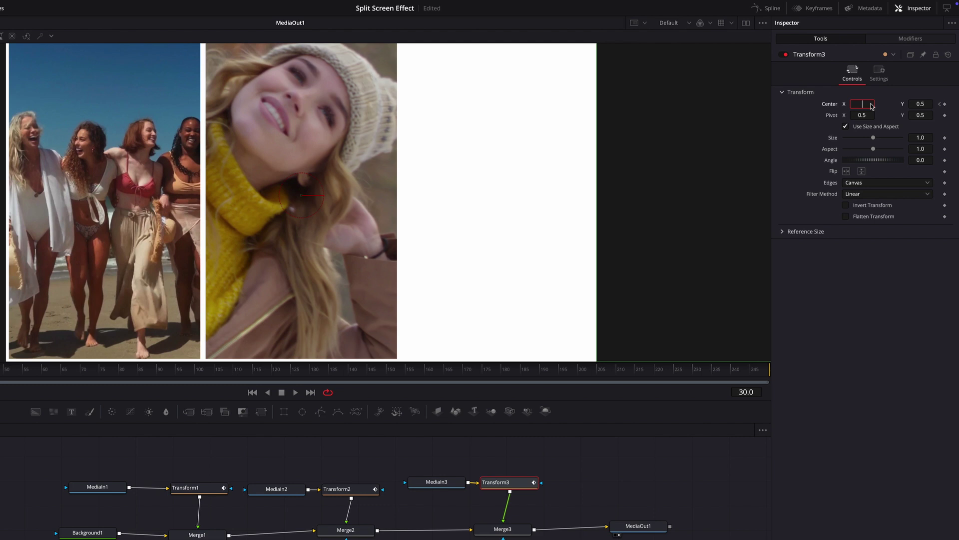
text(33)
key(Return)
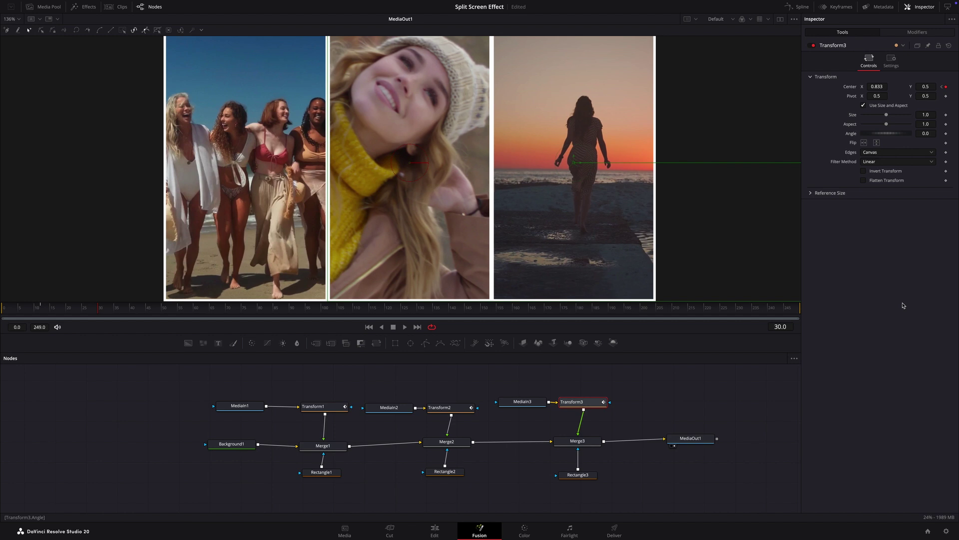
click(435, 531)
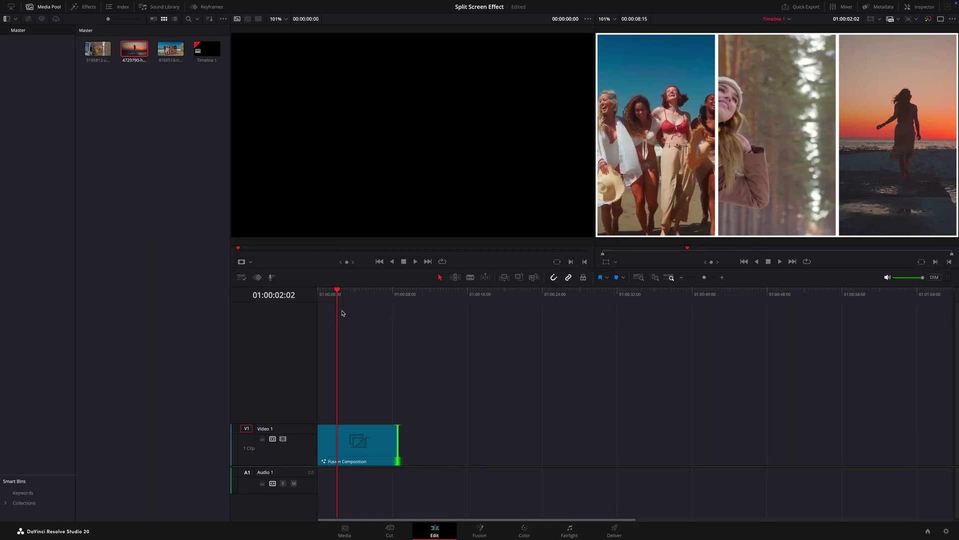
drag(335, 309, 281, 325)
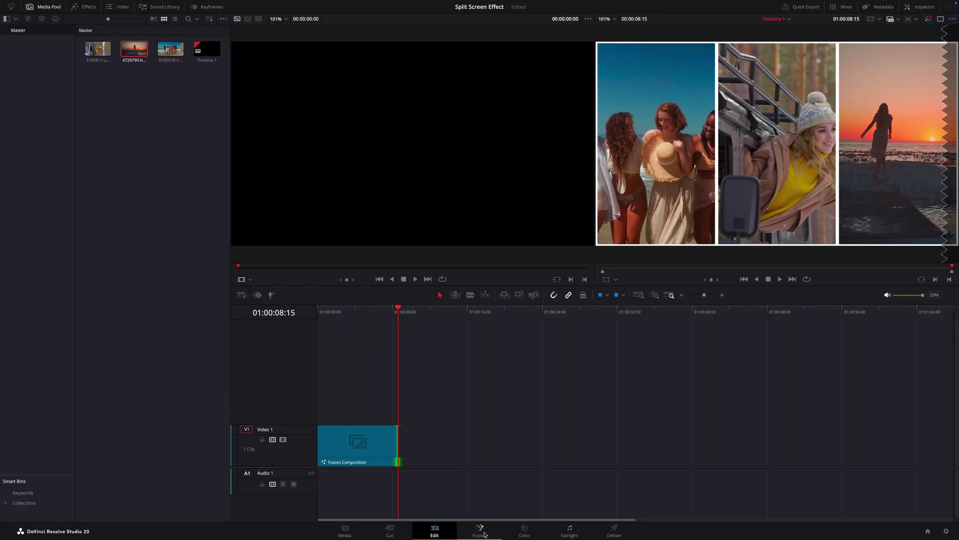
click(481, 530)
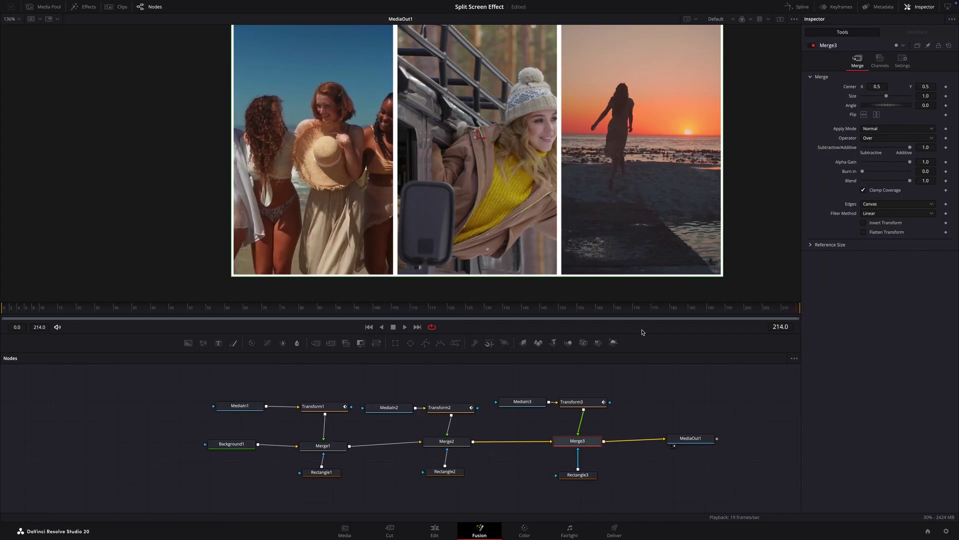
- In the Spline editor, add the Transform2 and Transform3 curves and set all position keyframes to Smooth
click(801, 8)
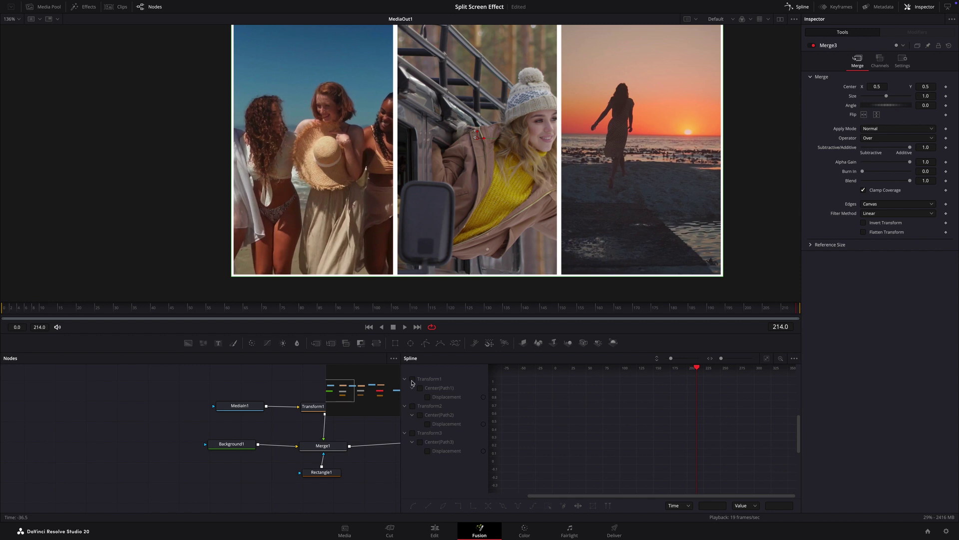
click(412, 406)
click(412, 432)
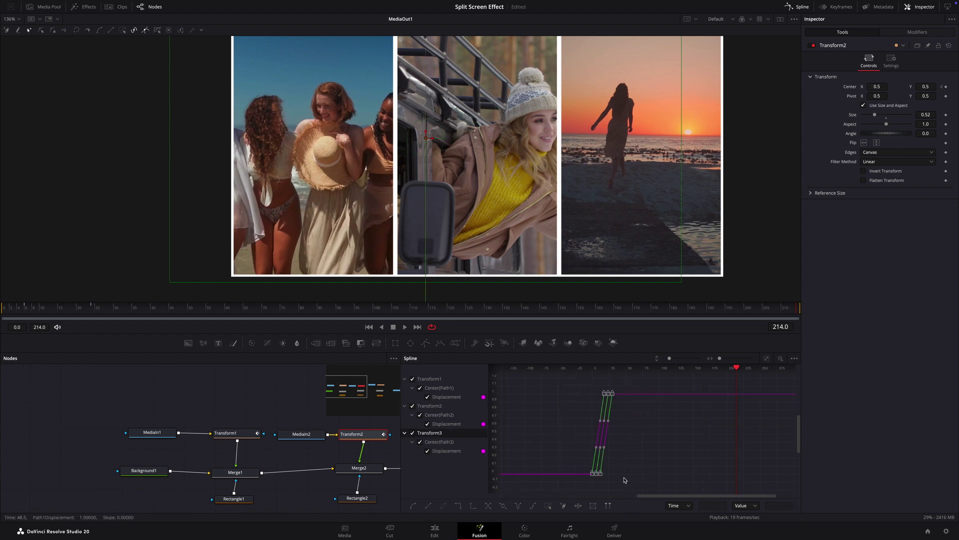
right_click(620, 441)
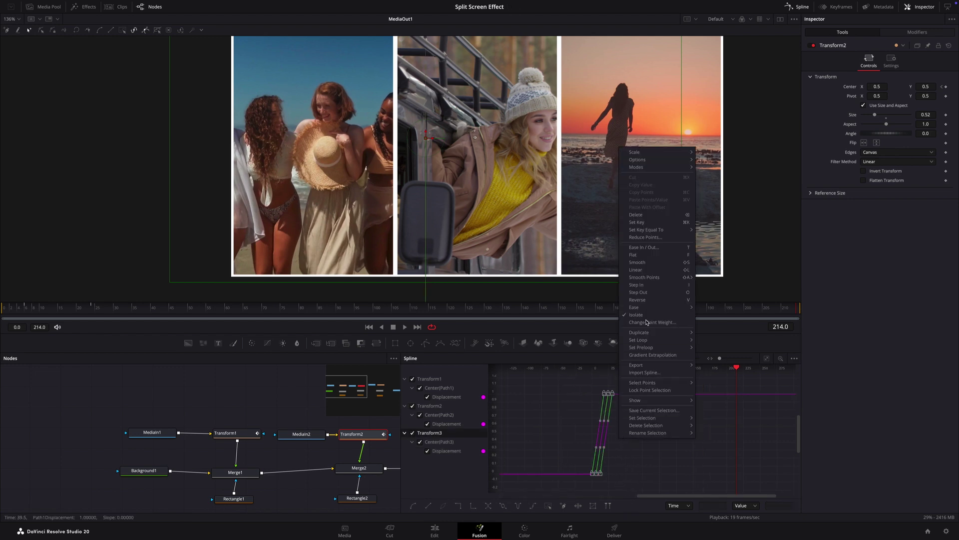
click(644, 264)
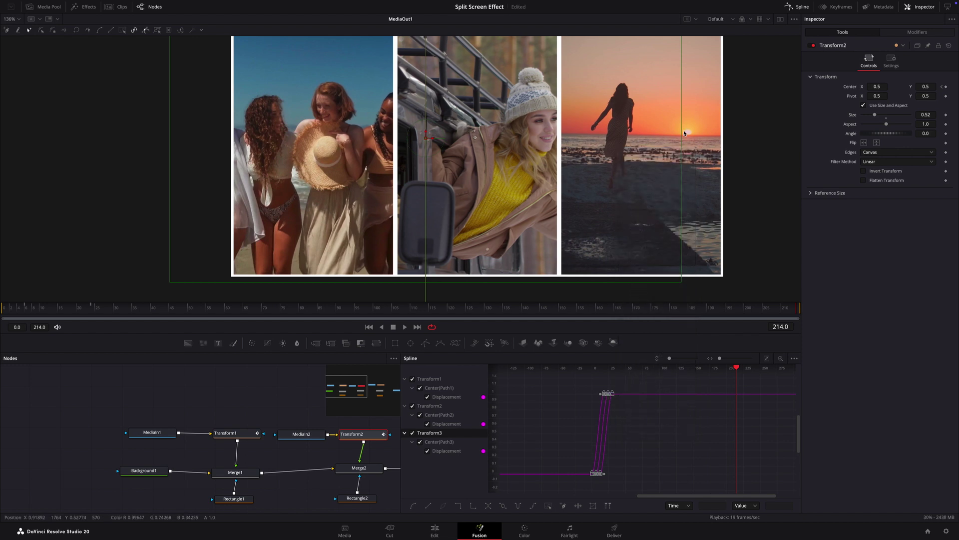
click(802, 7)
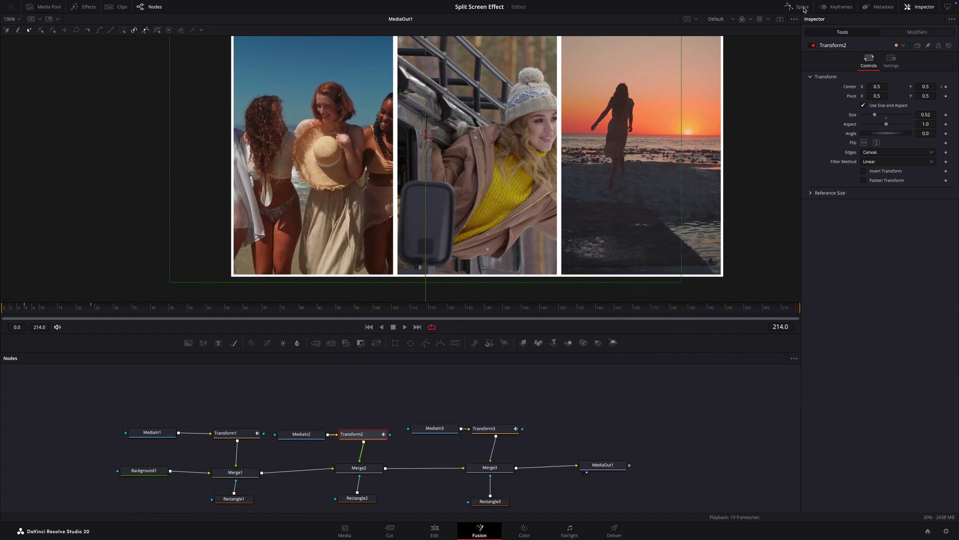
- Play the Fusion composition to watch the three clips ease into their panels
key(space)
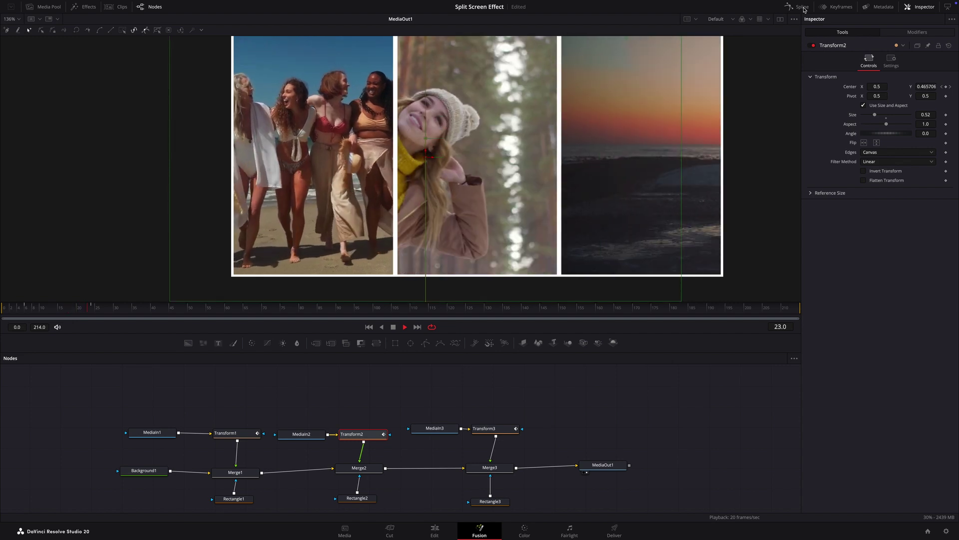